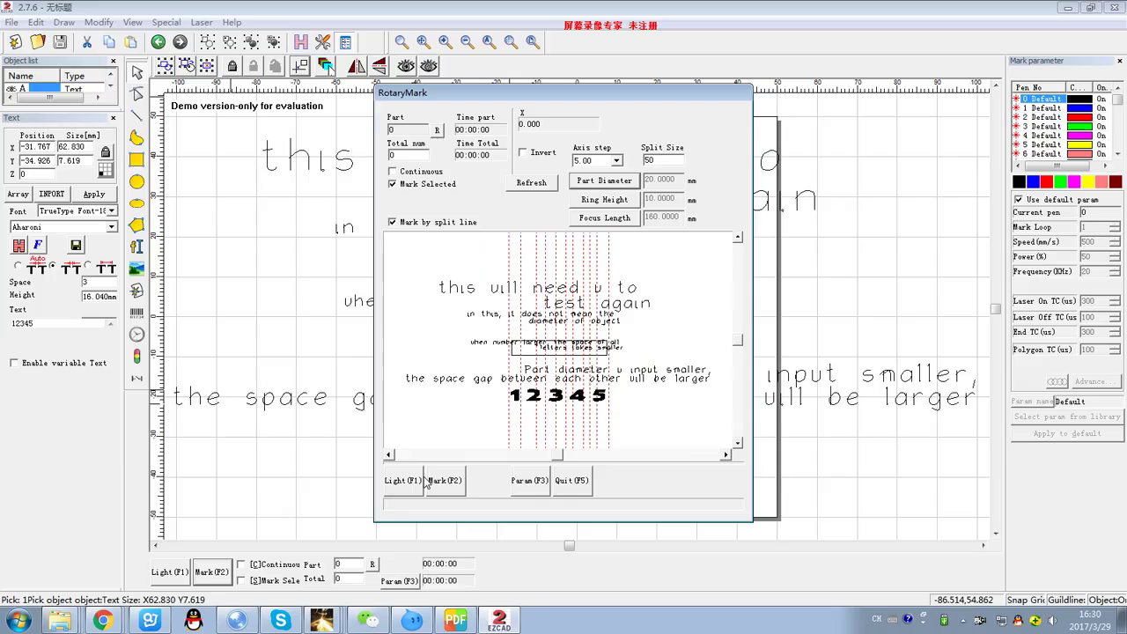
# Close the rotary marking dialog and add a new text object below the 12345 text, using a TrueType font.
pyautogui.click(571, 481)
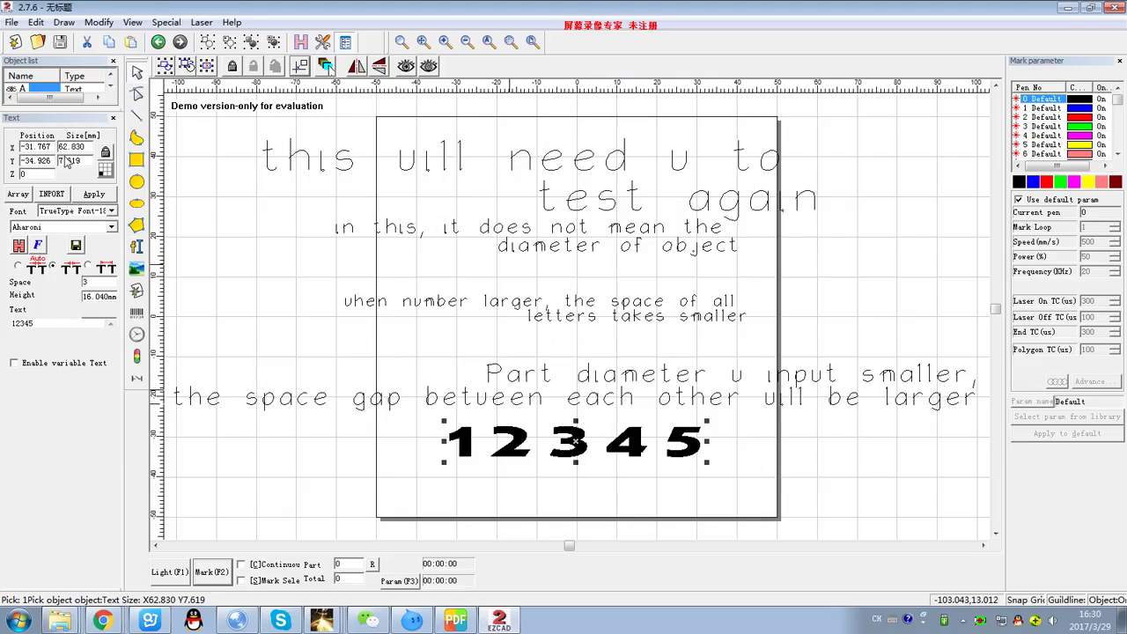
pyautogui.click(136, 245)
pyautogui.click(487, 496)
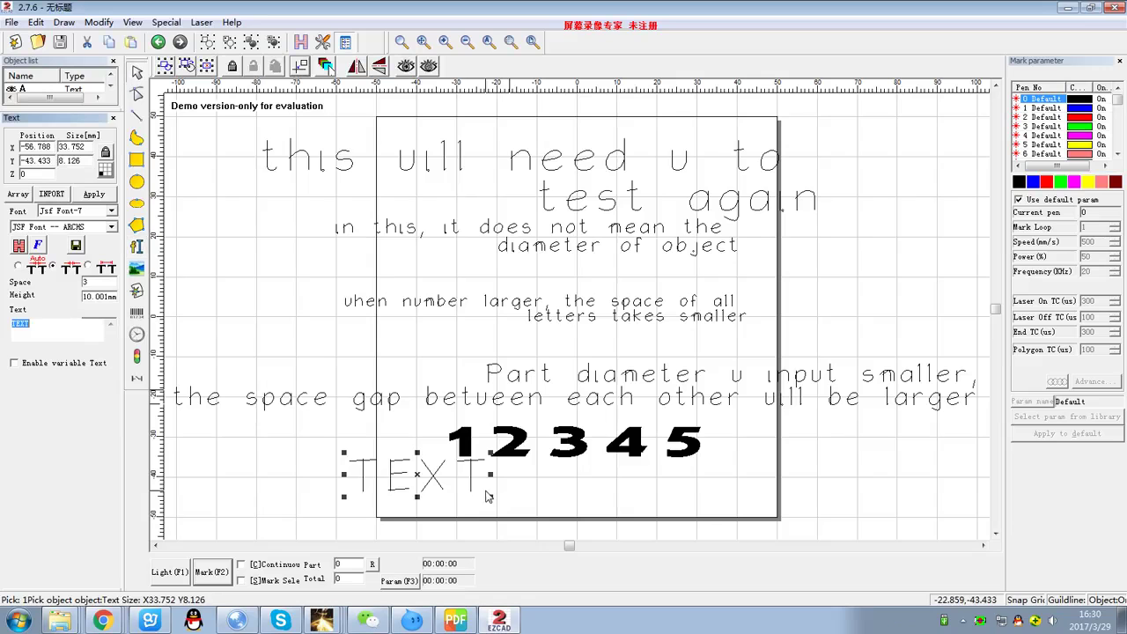
pyautogui.click(57, 324)
pyautogui.click(112, 212)
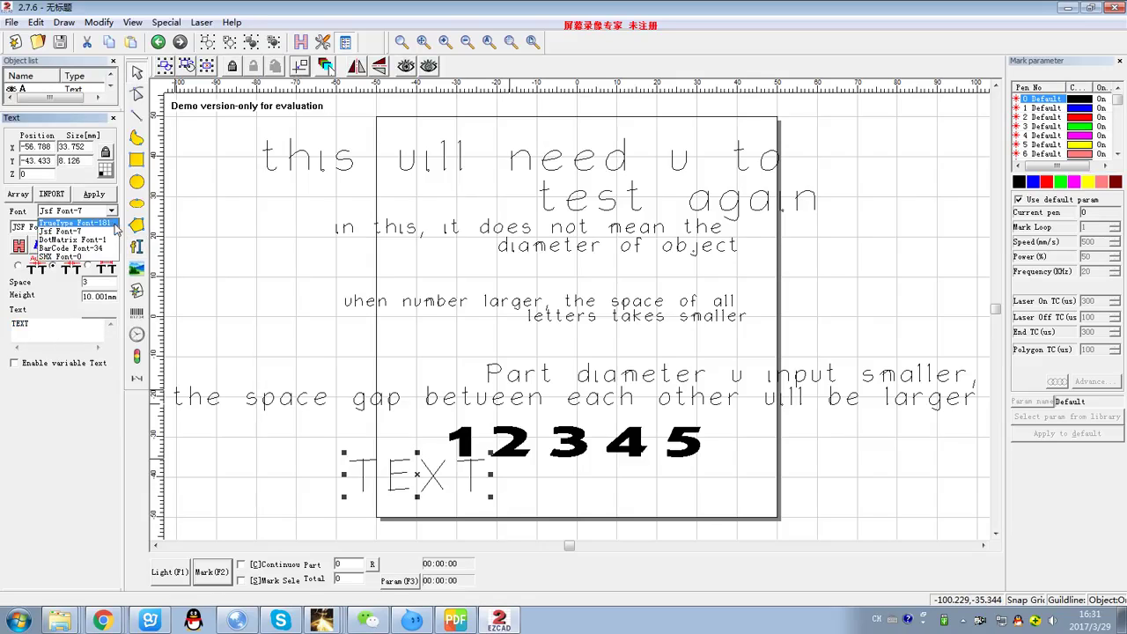
pyautogui.click(70, 251)
pyautogui.click(94, 193)
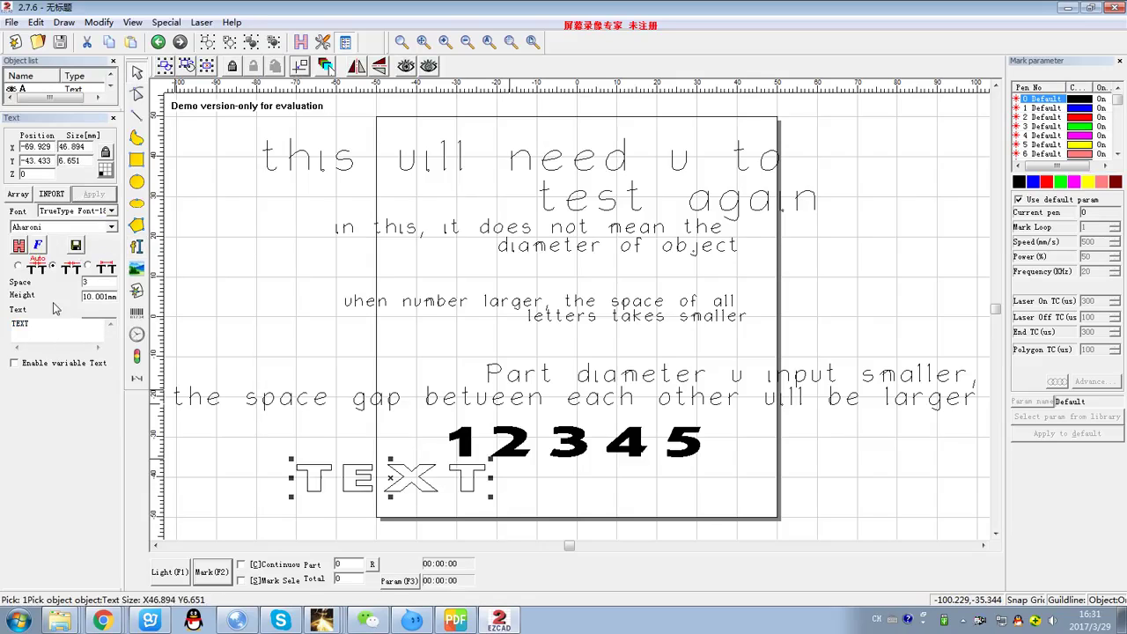
# Change the new text's content to "20*3.14" and move it slightly up and to the left, to about X -81, Y -42.
pyautogui.click(102, 345)
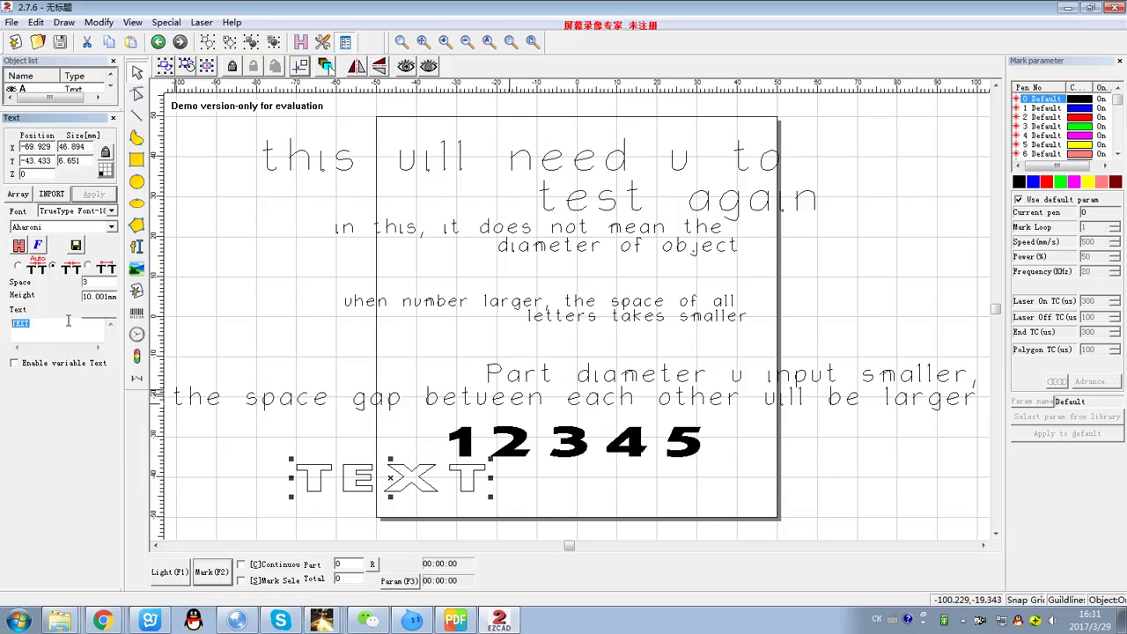
pyautogui.write('20*3.14')
pyautogui.click(99, 194)
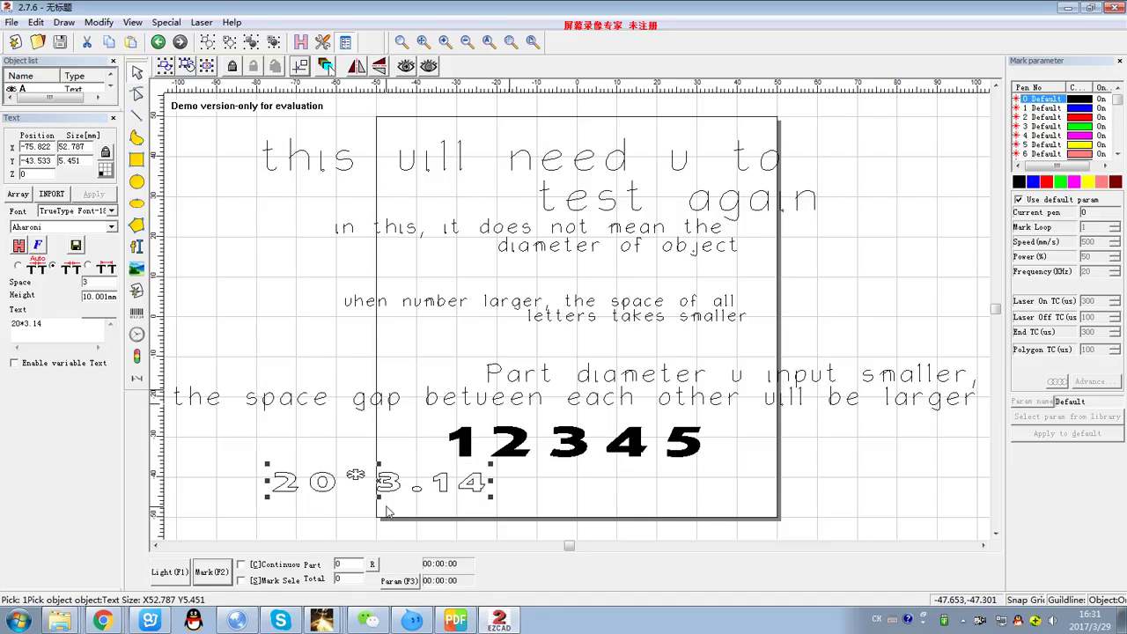
pyautogui.moveTo(386, 488); pyautogui.dragTo(363, 483)
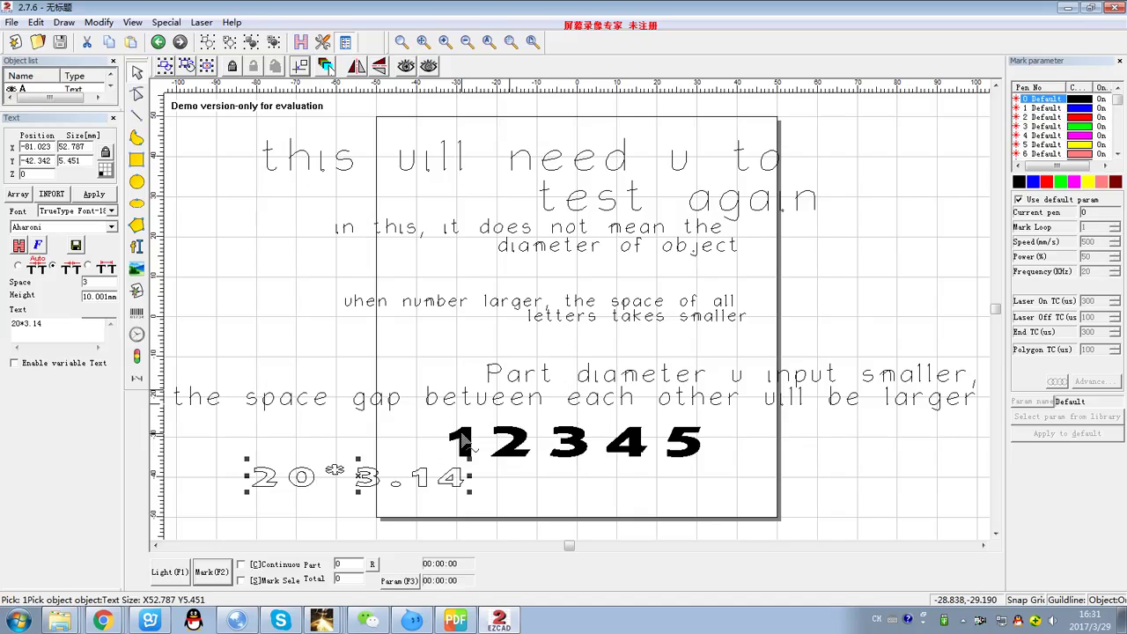
# Set the X size of the 12345 text to 62.8 mm.
pyautogui.click(574, 440)
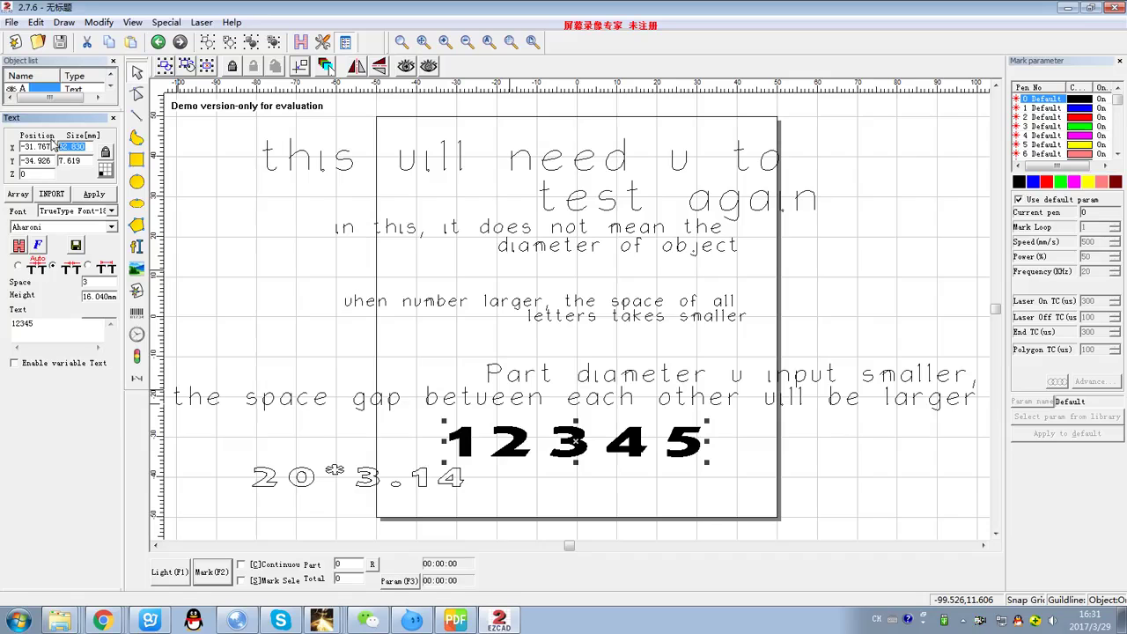
pyautogui.write('62.')
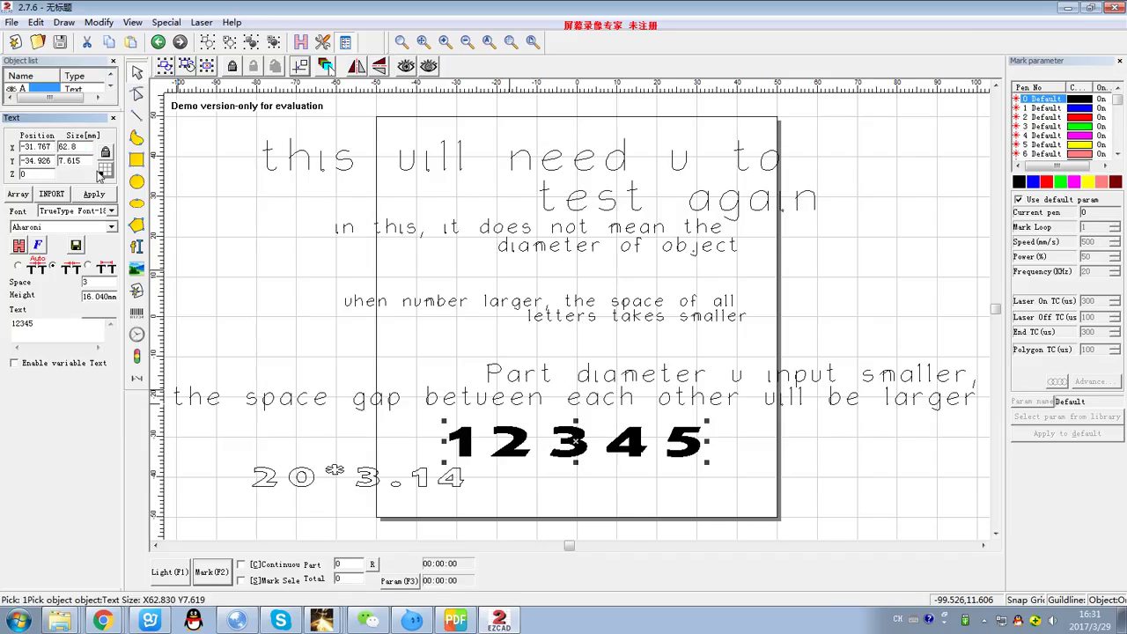
pyautogui.click(104, 197)
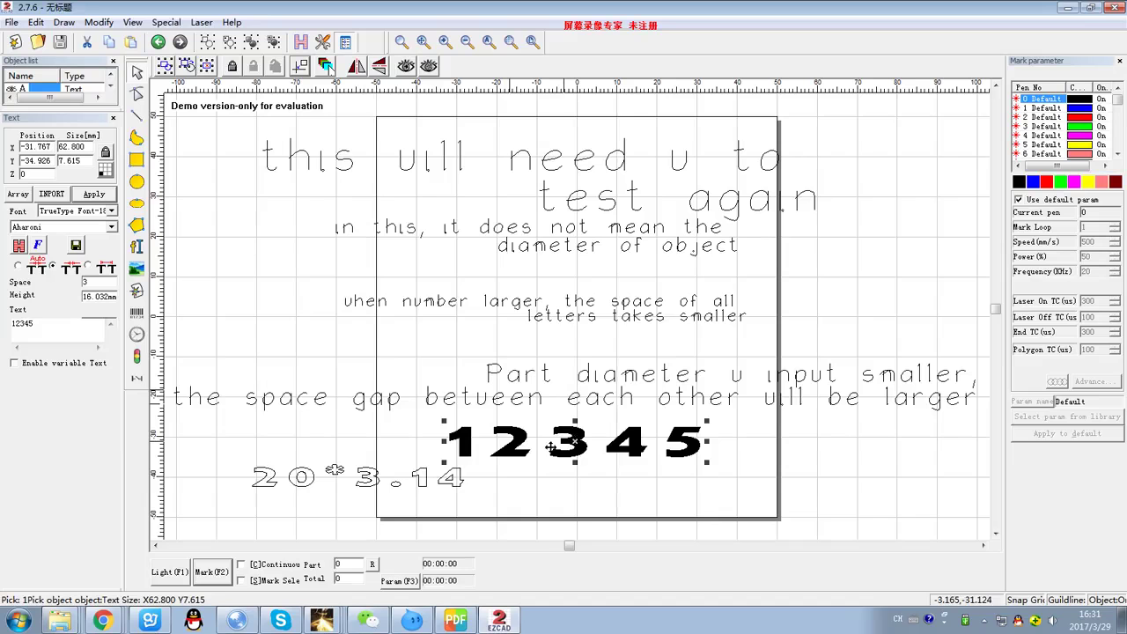
# Replace the content of the "20*3.14" text with "this marks a round".
pyautogui.click(421, 481)
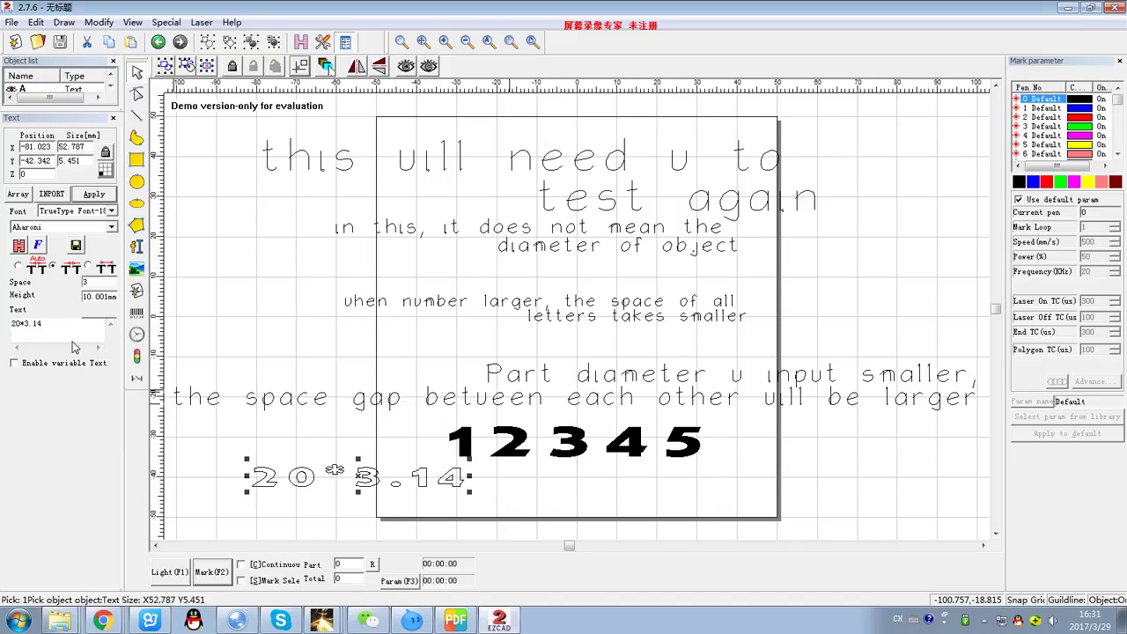
pyautogui.moveTo(74, 328); pyautogui.dragTo(2, 325)
pyautogui.write('this marks a round')
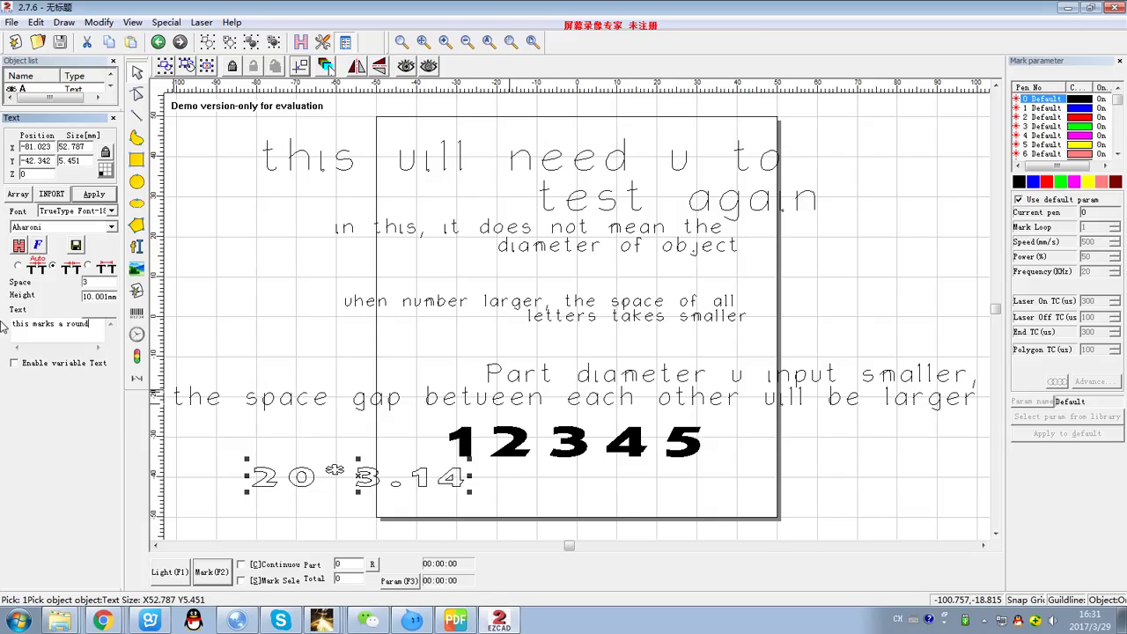
pyautogui.click(99, 195)
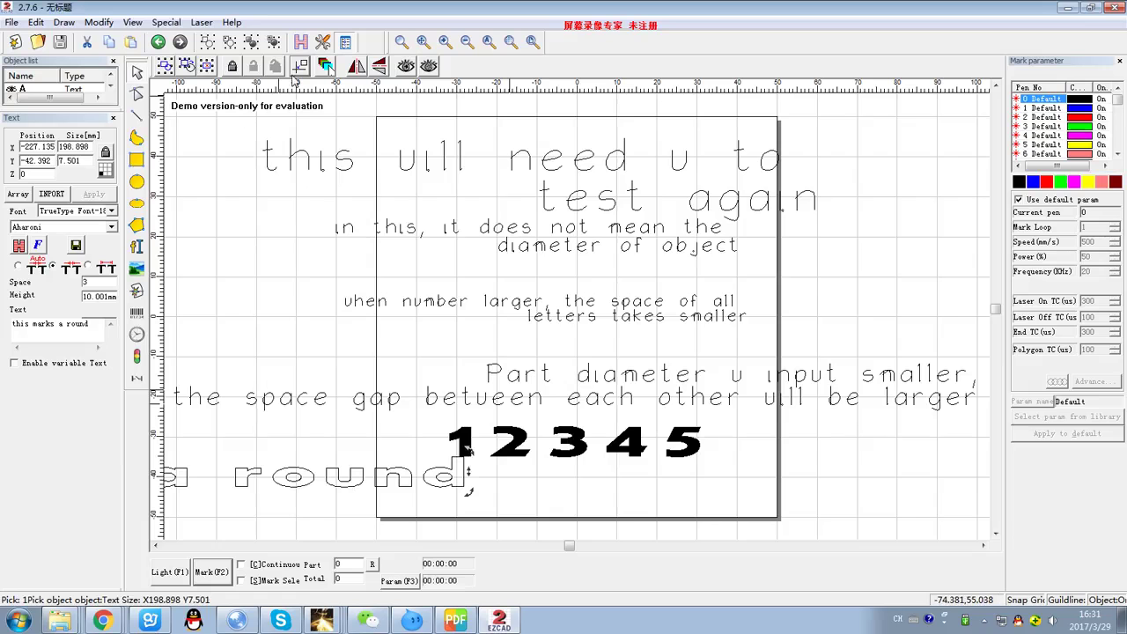
# Put the "this marks a round" text at the origin so it is centred in the work area, and reselect it.
pyautogui.click(300, 66)
pyautogui.moveTo(491, 318); pyautogui.dragTo(517, 408)
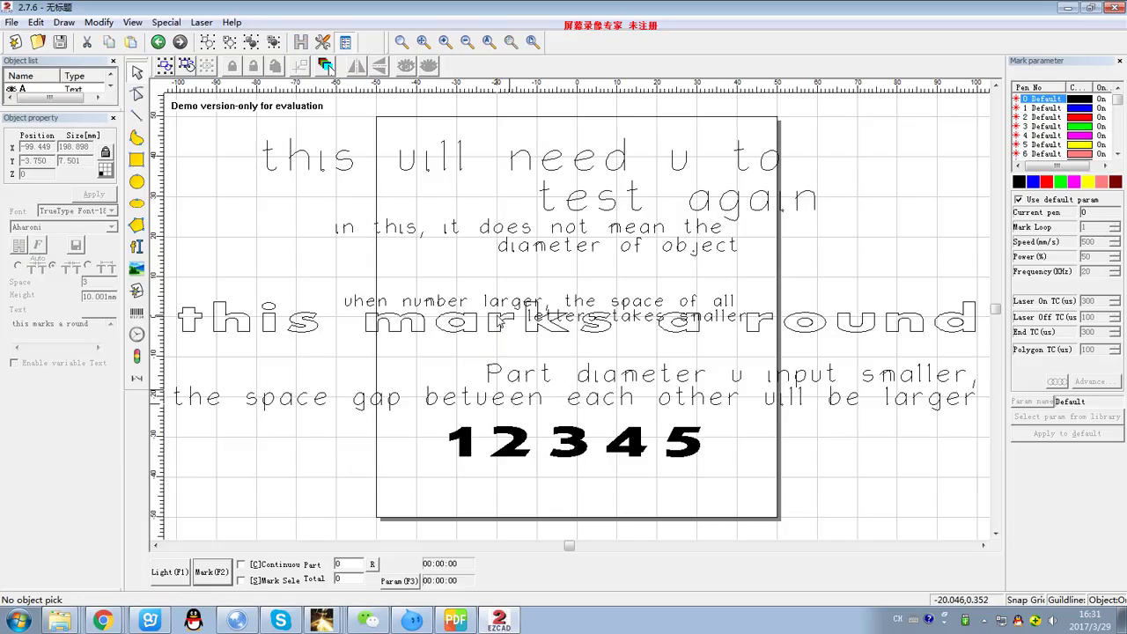
pyautogui.click(499, 321)
# Set the "this marks a round" text's X size to 80 mm and place it centred below the 12345 text.
pyautogui.doubleClick(74, 147)
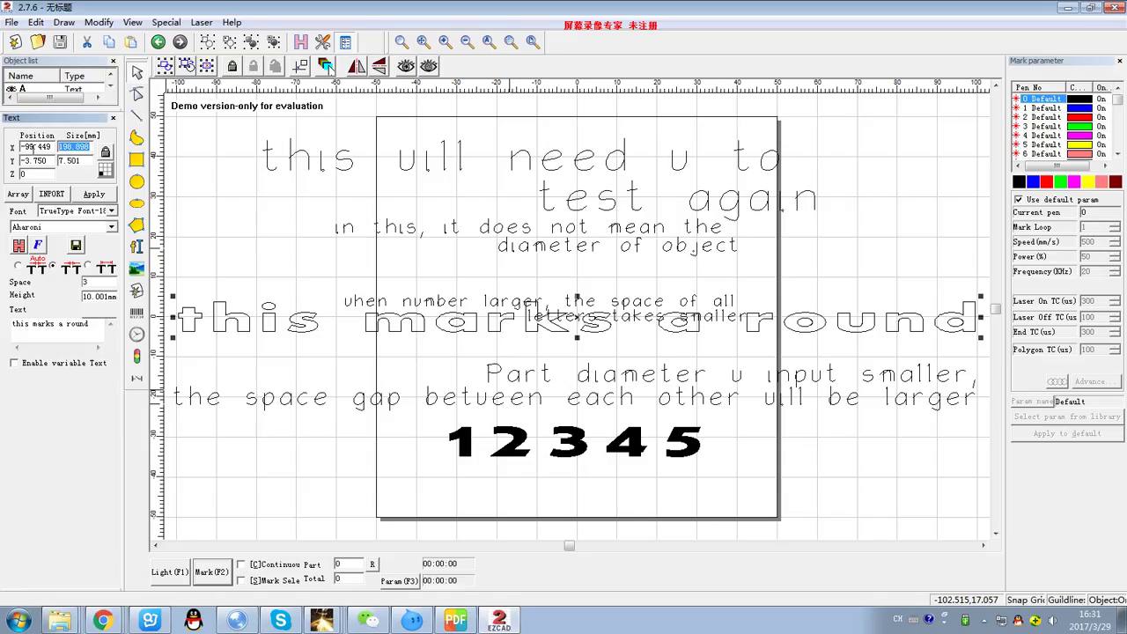
pyautogui.write('80')
pyautogui.click(98, 201)
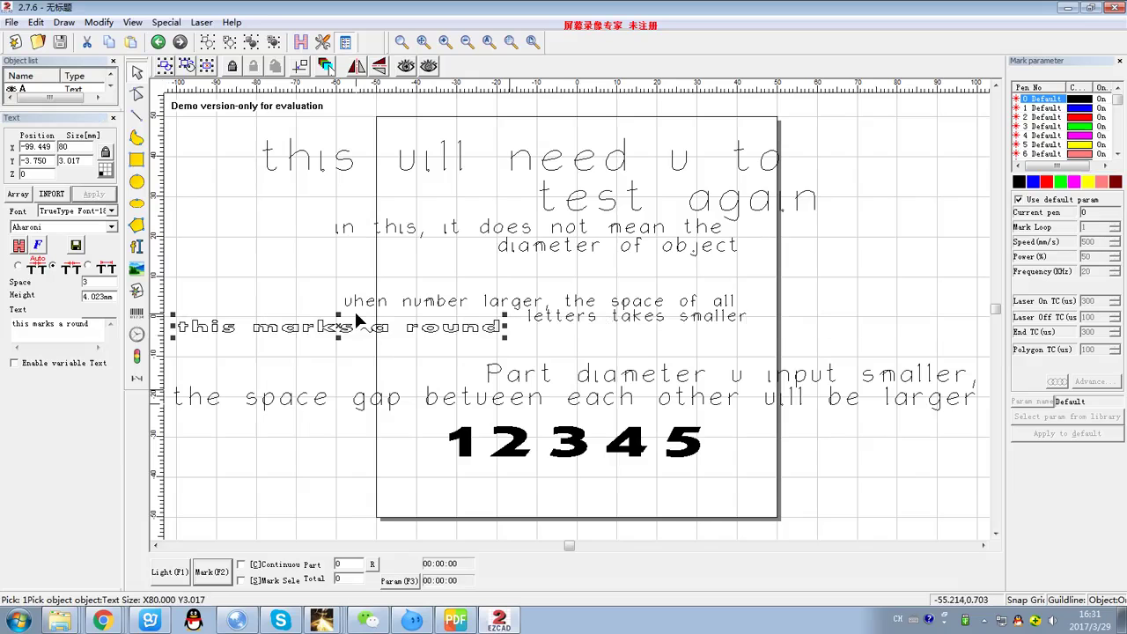
pyautogui.moveTo(324, 339); pyautogui.dragTo(560, 493)
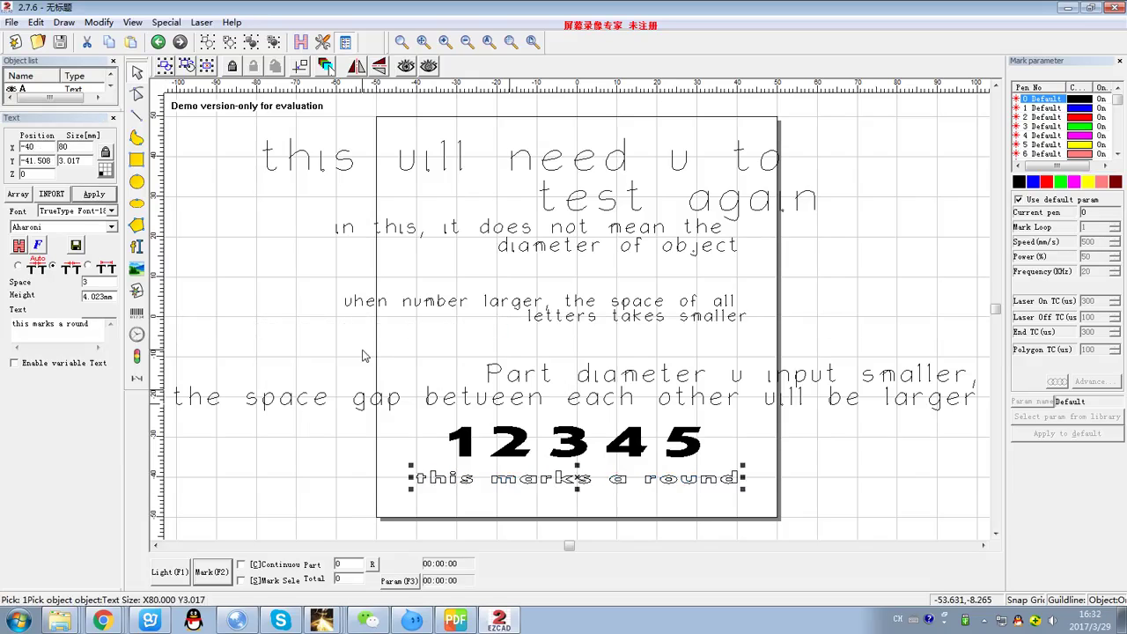
# Hatch-fill the "this marks a round" text and nudge it down to about Y -44.
pyautogui.click(301, 42)
pyautogui.click(640, 185)
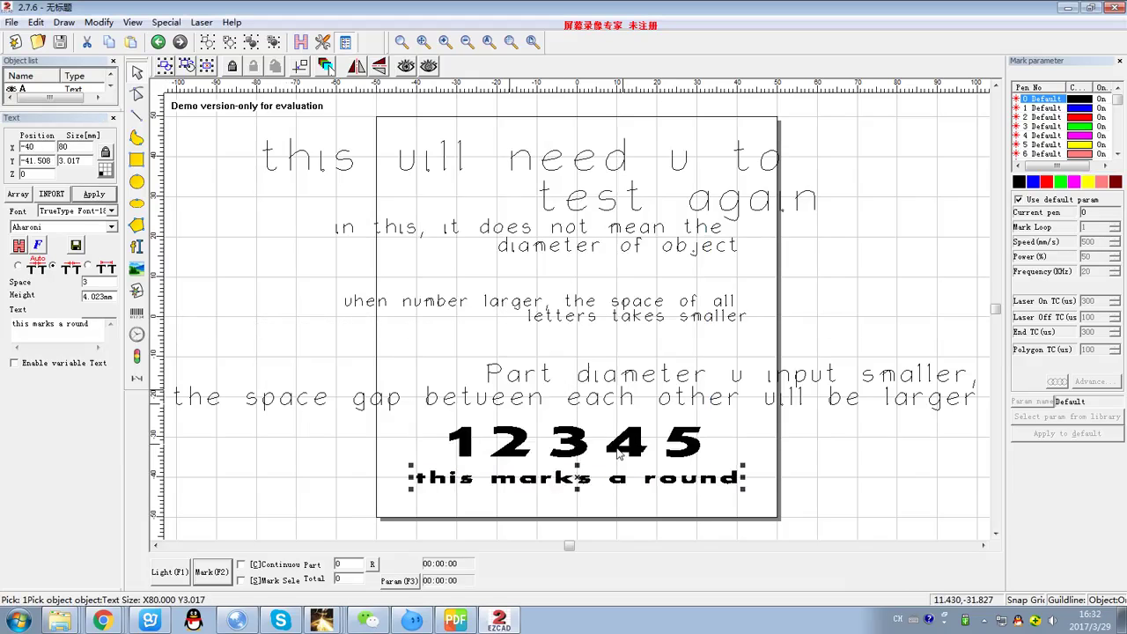
pyautogui.moveTo(577, 482); pyautogui.dragTo(578, 488)
pyautogui.click(574, 483)
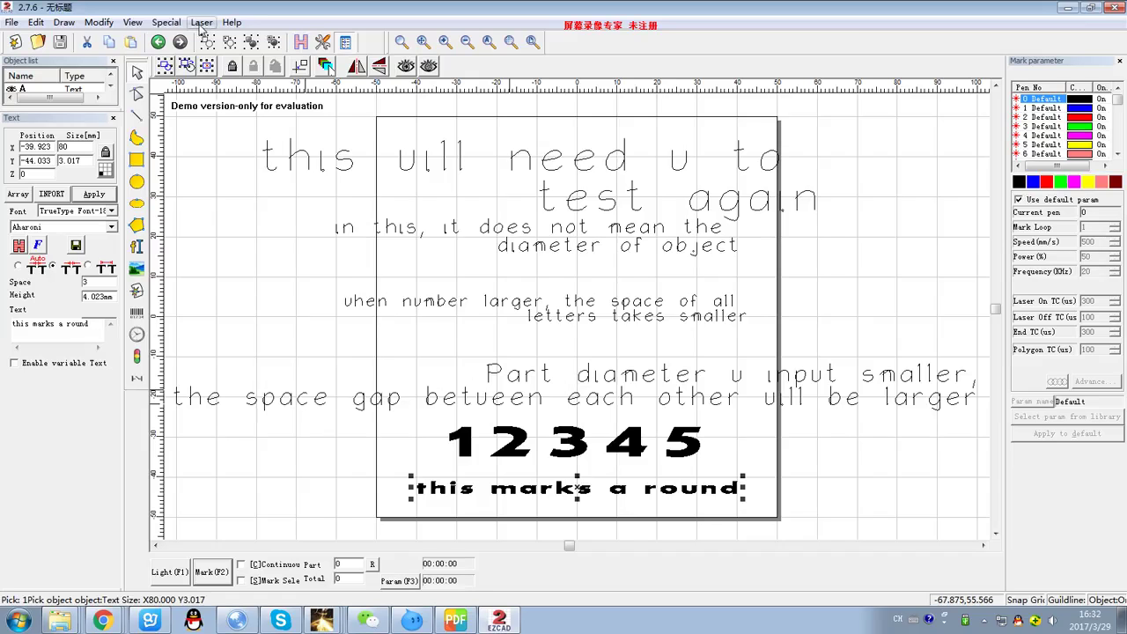
pyautogui.click(577, 488)
pyautogui.click(577, 490)
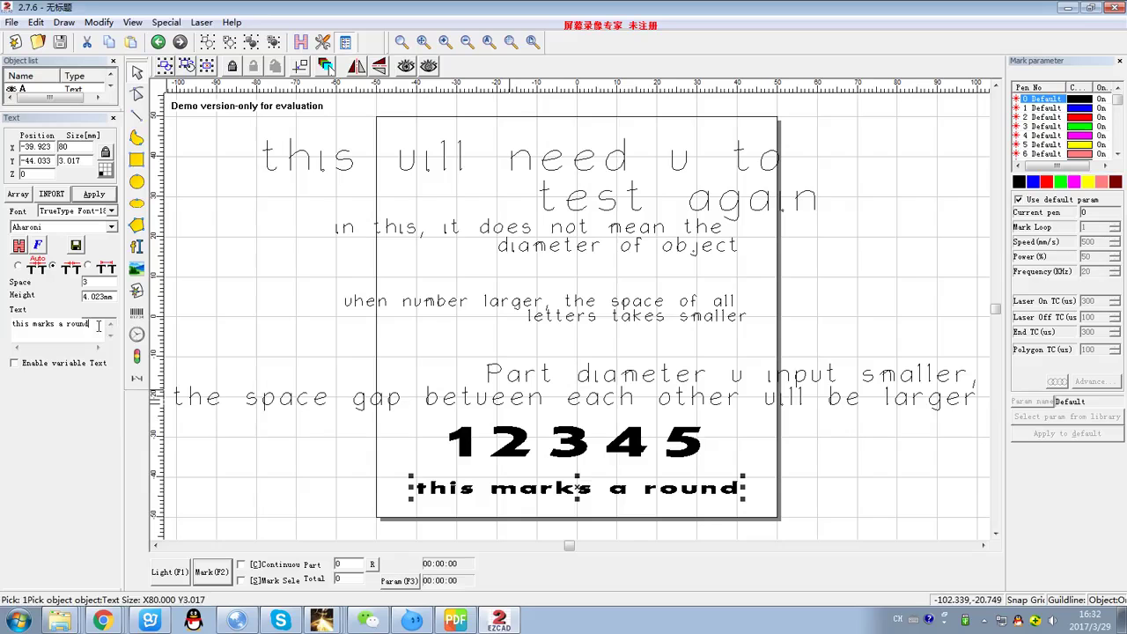
# Replace the note's content with "but for this" and recentre it below the 12345 text.
pyautogui.moveTo(92, 324); pyautogui.dragTo(2, 324)
pyautogui.write('but for this')
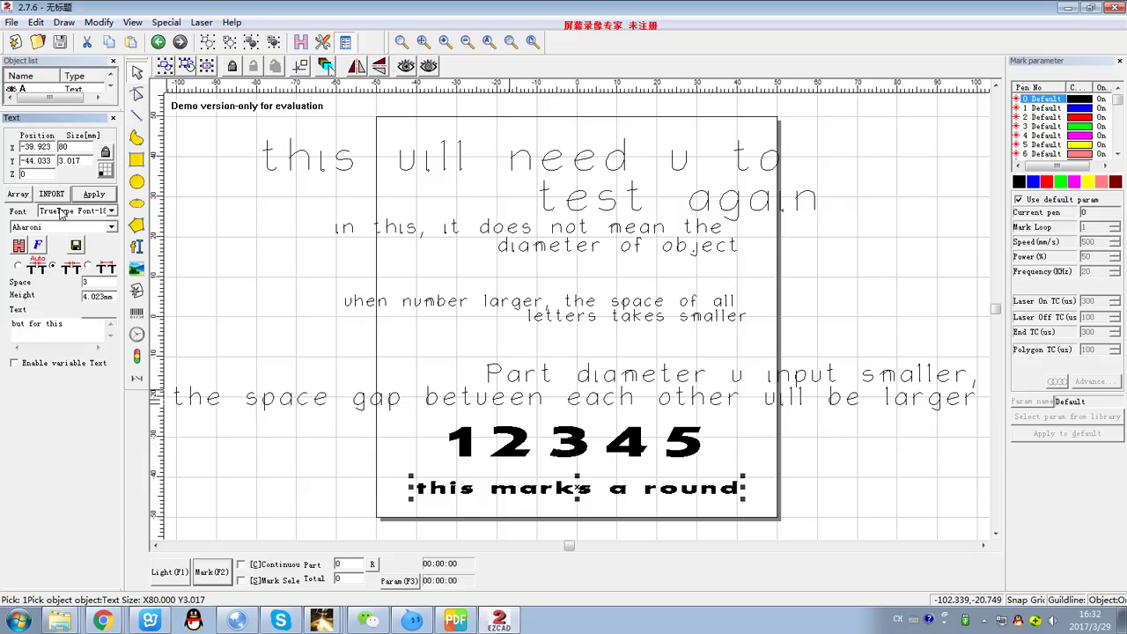
pyautogui.click(94, 194)
pyautogui.moveTo(644, 496); pyautogui.dragTo(560, 491)
# Open RotateTextMark for the selected text, view its part diameter setting, and exit without changing it.
pyautogui.click(200, 21)
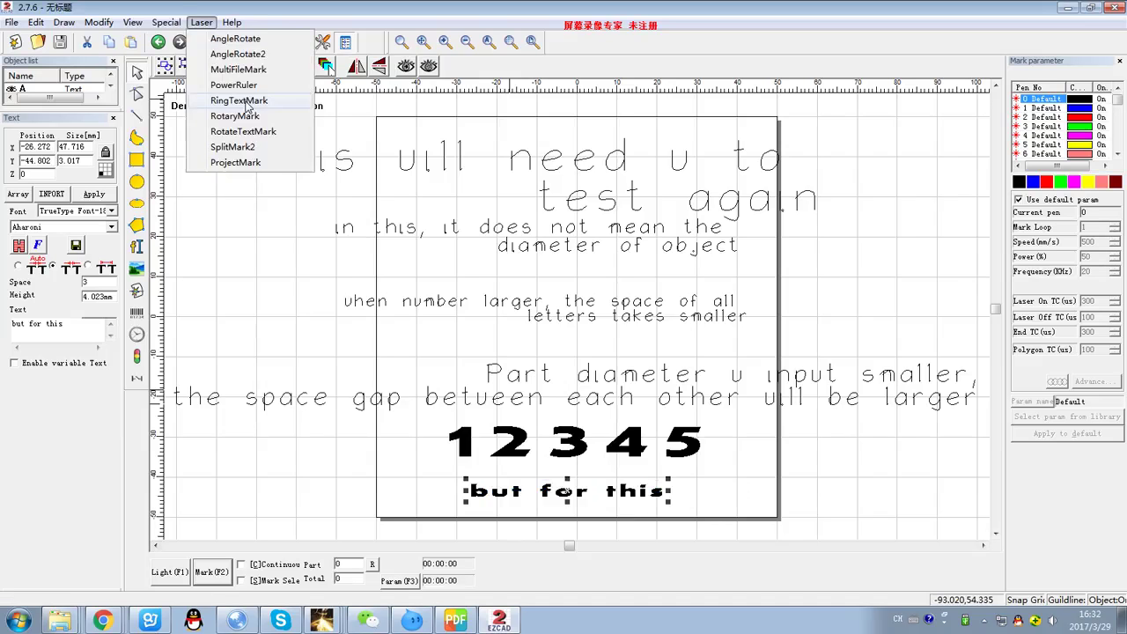
pyautogui.click(227, 130)
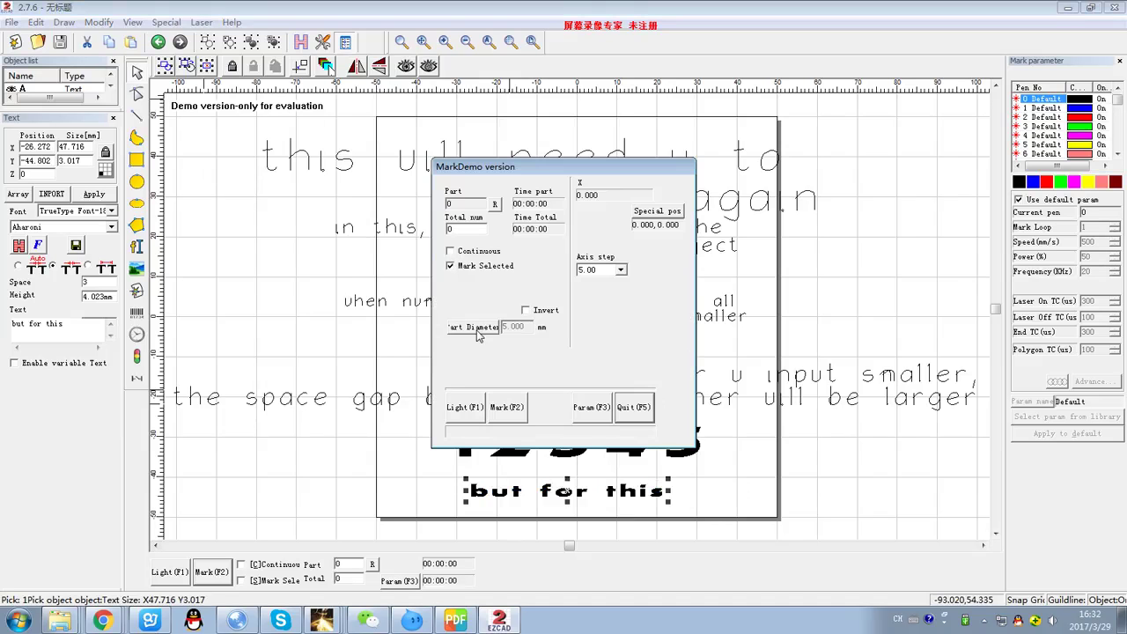
pyautogui.click(476, 327)
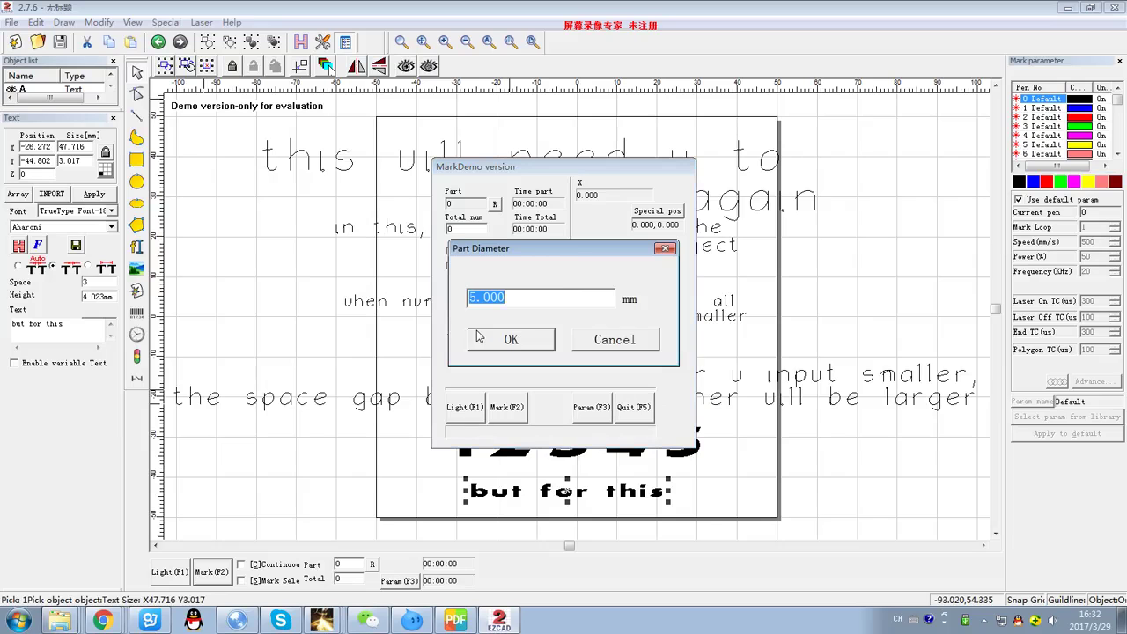
pyautogui.click(616, 340)
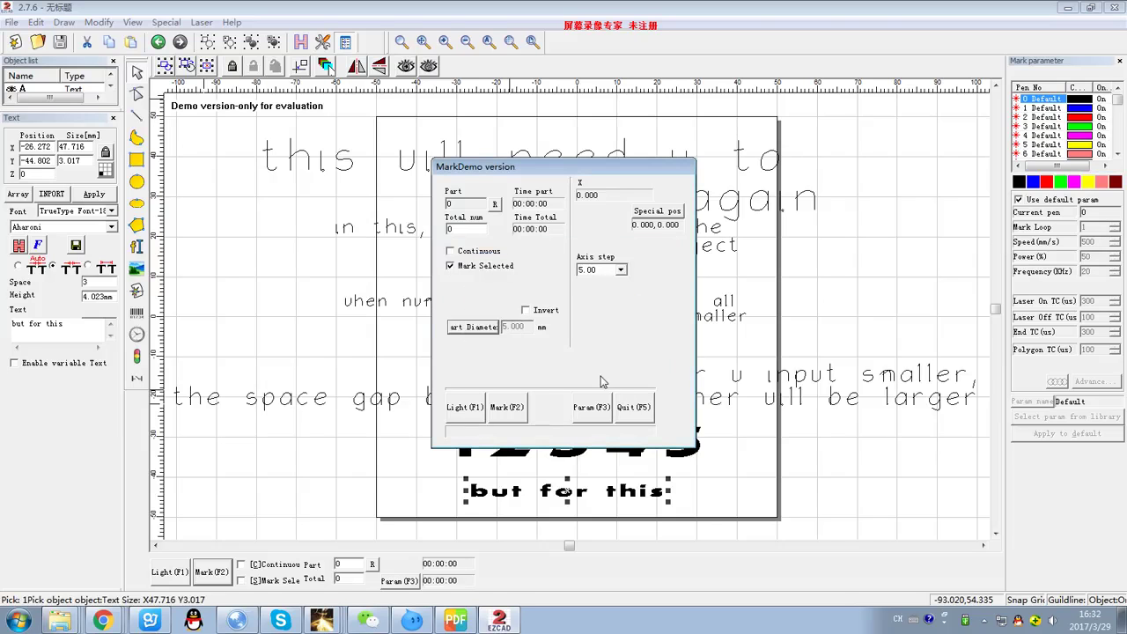
pyautogui.click(633, 408)
# Replace the content of the "but for this" text with "part dia".
pyautogui.moveTo(72, 337); pyautogui.dragTo(3, 328)
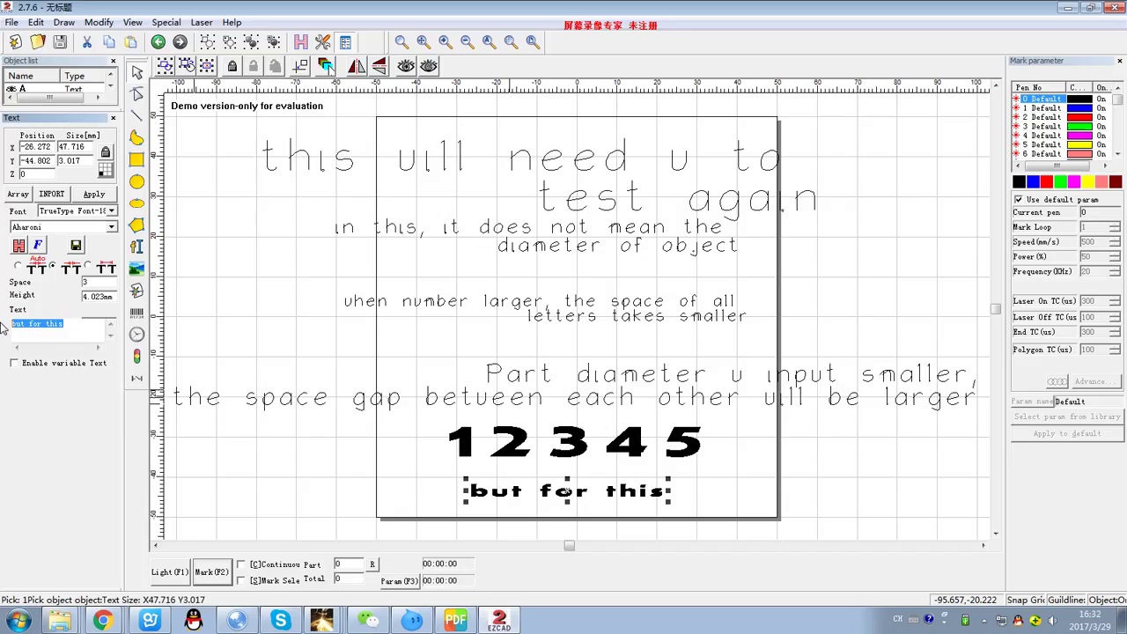
pyautogui.write('part dia')
pyautogui.click(83, 198)
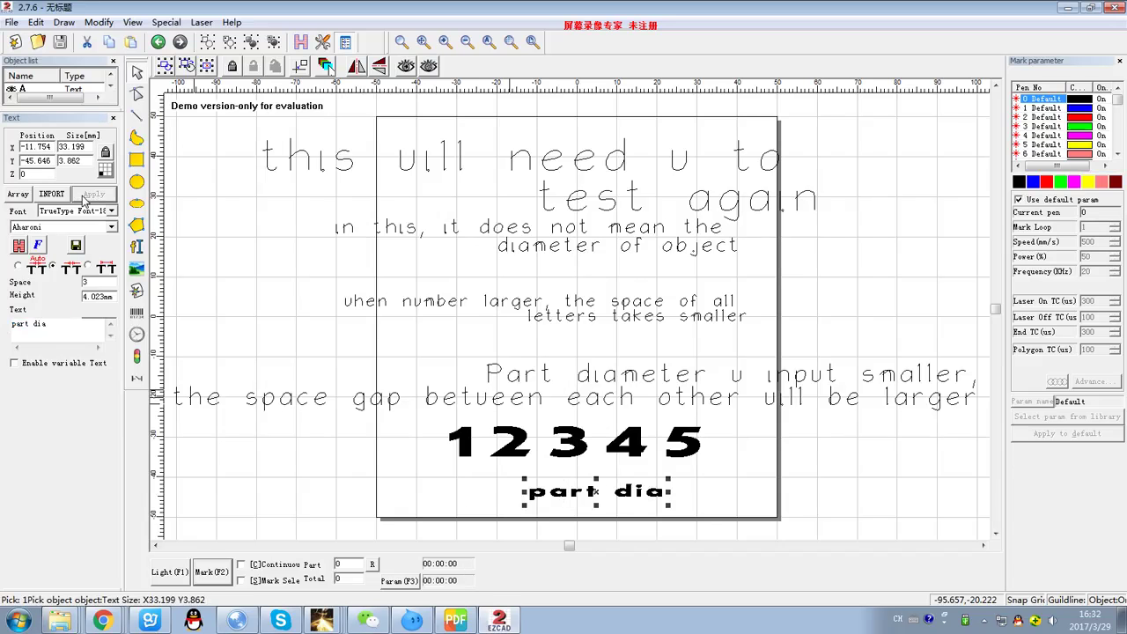
# Replace the note's content with "does not mean ur object daimeter" and move it to sit roughly centred below the 12345 text.
pyautogui.moveTo(74, 334); pyautogui.dragTo(9, 324)
pyautogui.write('does not mean ur ob')
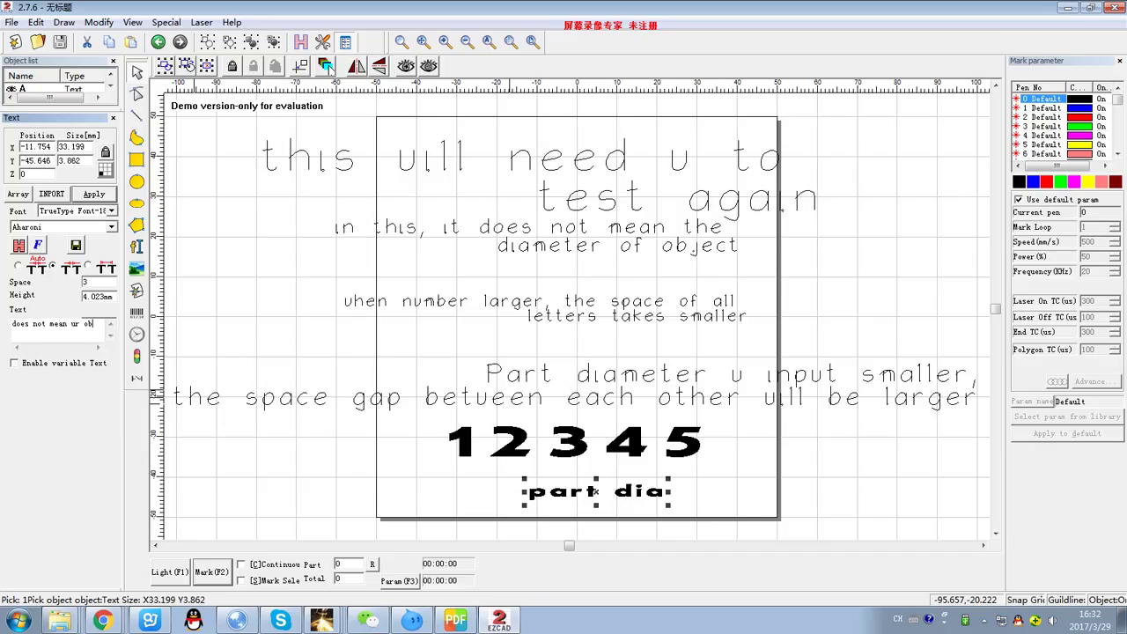
pyautogui.write('ct')
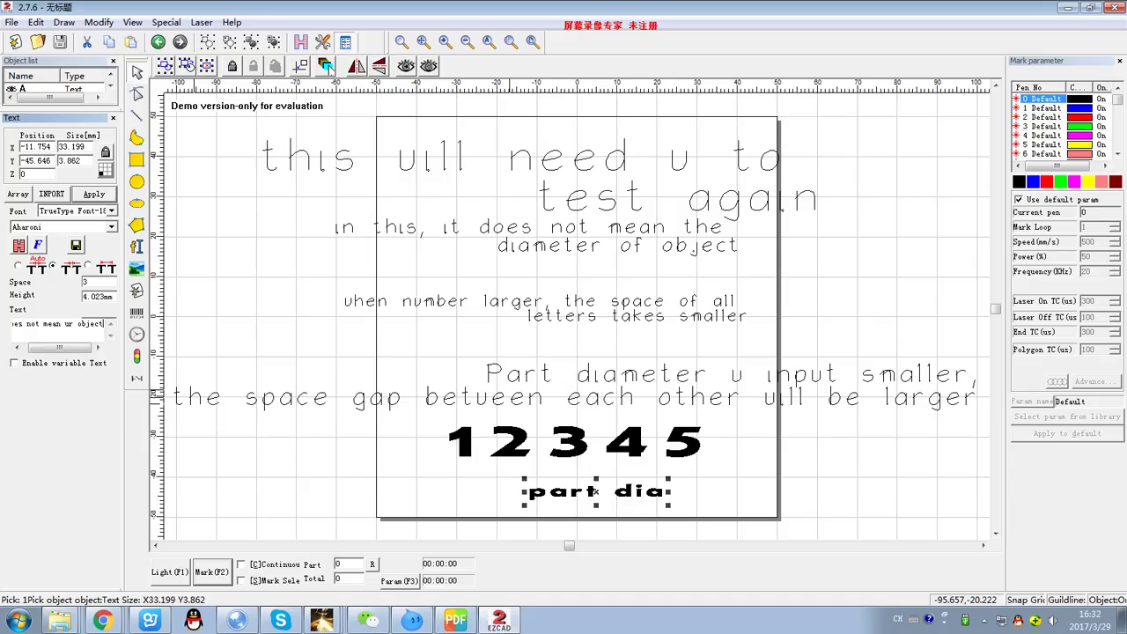
pyautogui.write(' daimeter')
pyautogui.click(109, 194)
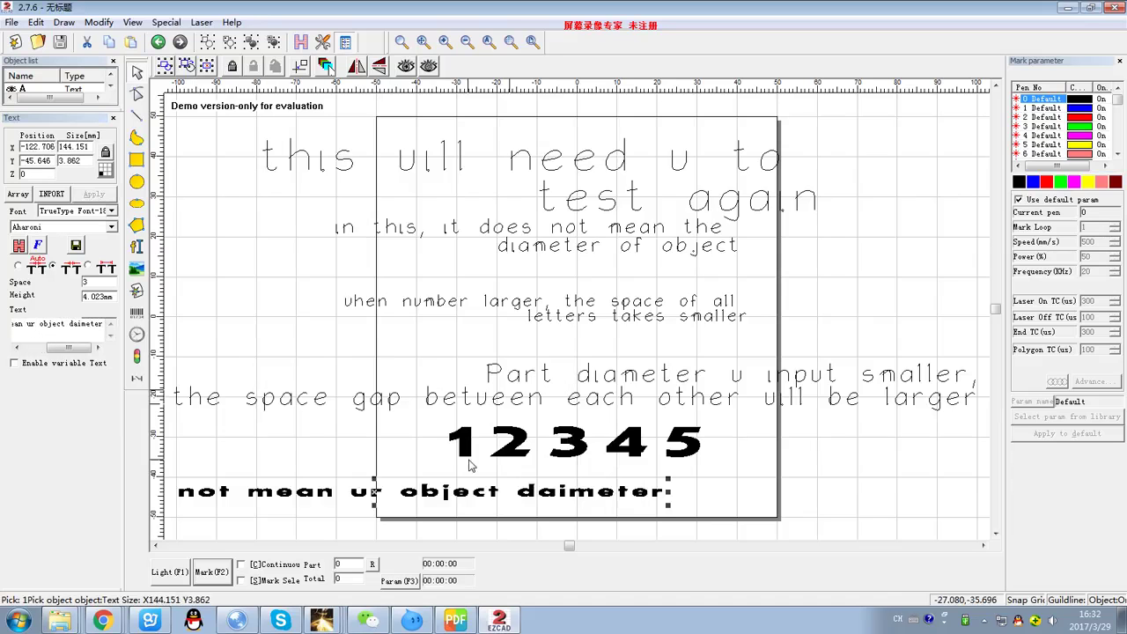
pyautogui.moveTo(299, 491); pyautogui.dragTo(506, 509)
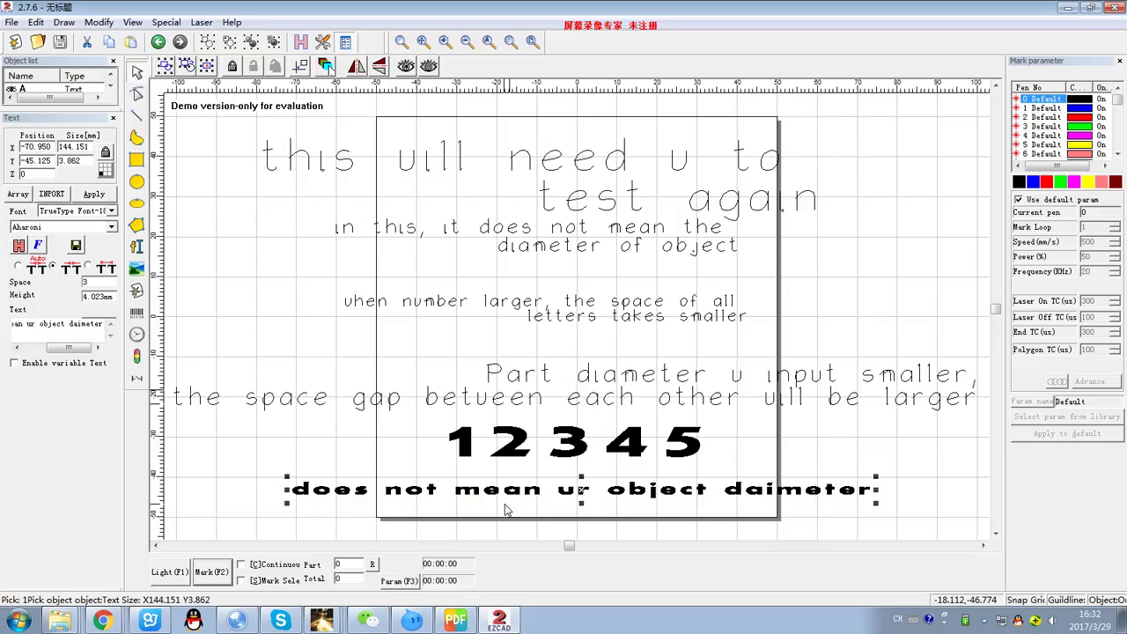
# Change the font of the "does not mean ur object daimeter" text to Times New Roman.
pyautogui.click(750, 503)
pyautogui.click(750, 493)
pyautogui.click(112, 228)
pyautogui.scroll(-20, 93, 377)
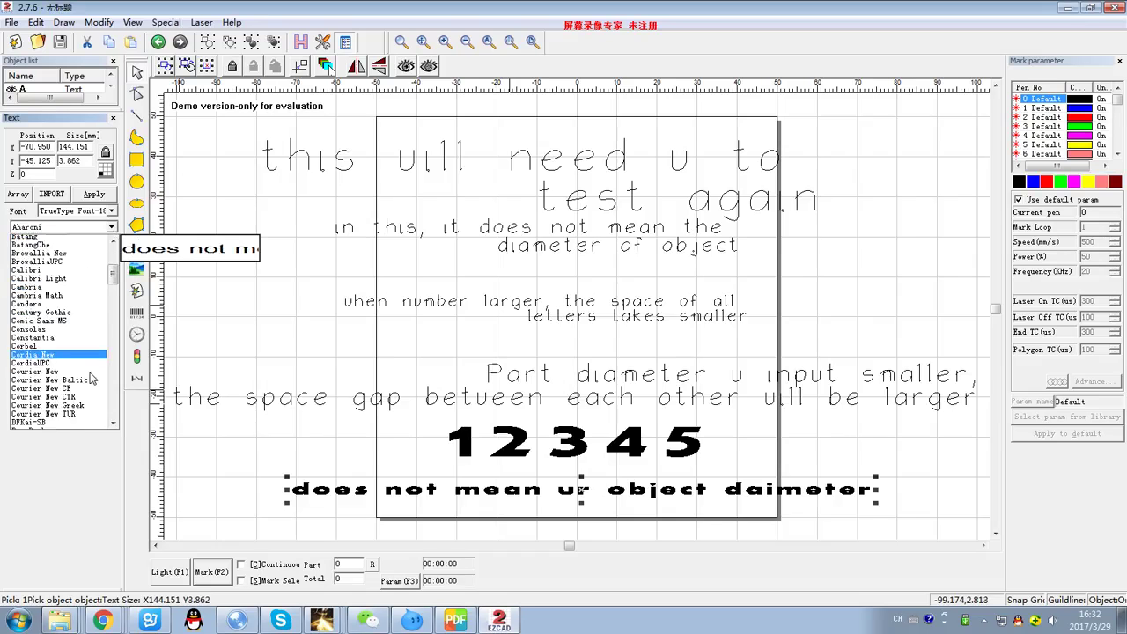
pyautogui.scroll(-15, 92, 377)
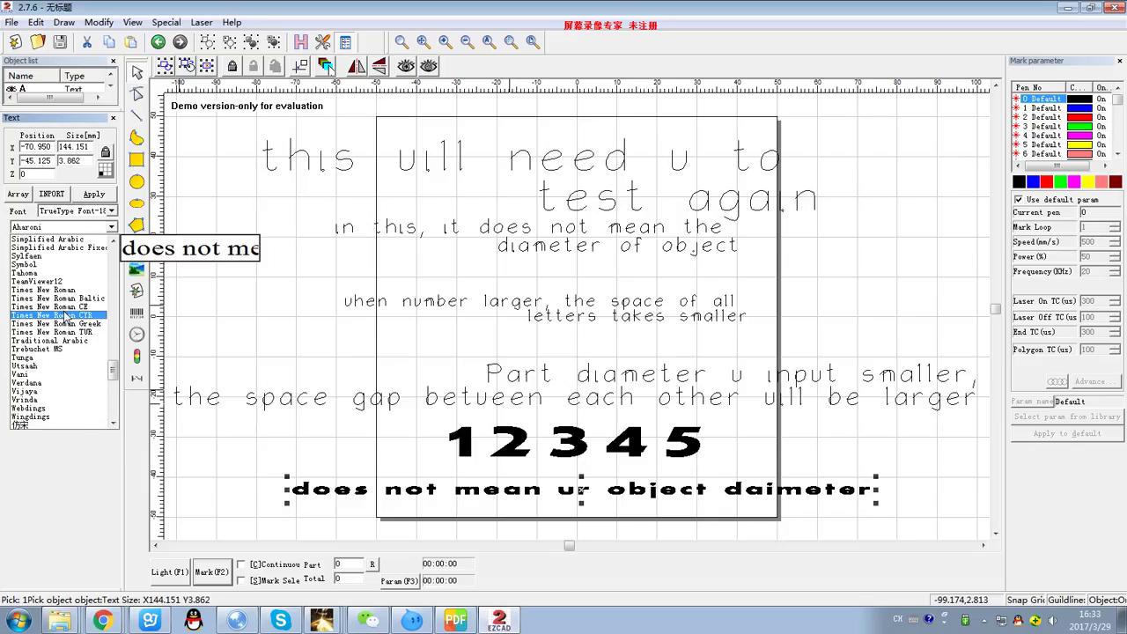
pyautogui.click(53, 294)
pyautogui.click(93, 194)
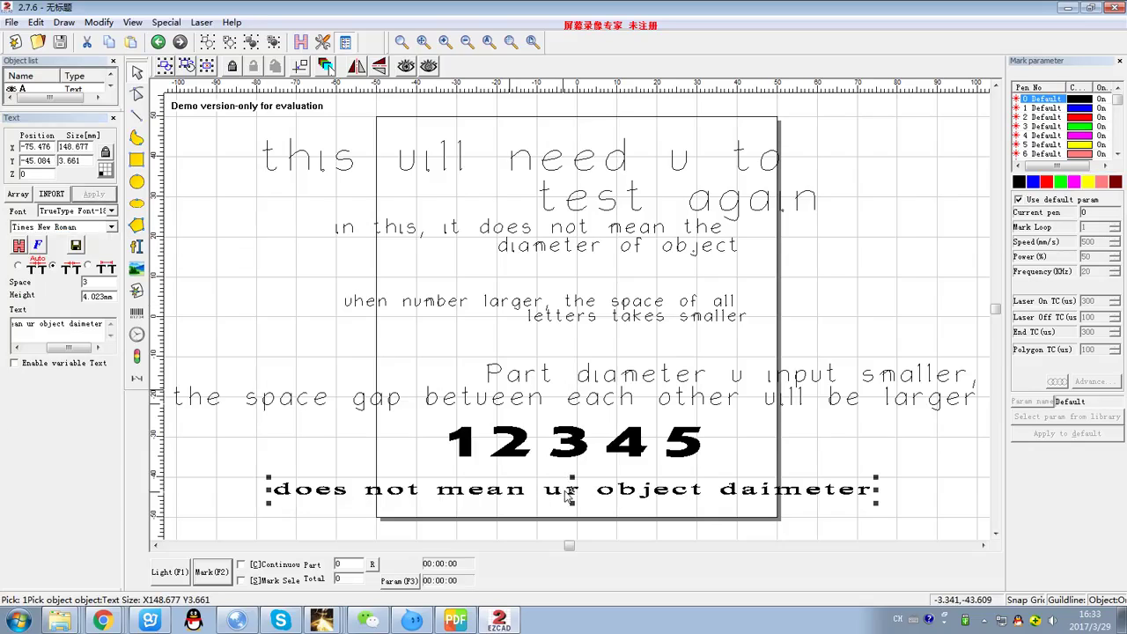
pyautogui.click(571, 489)
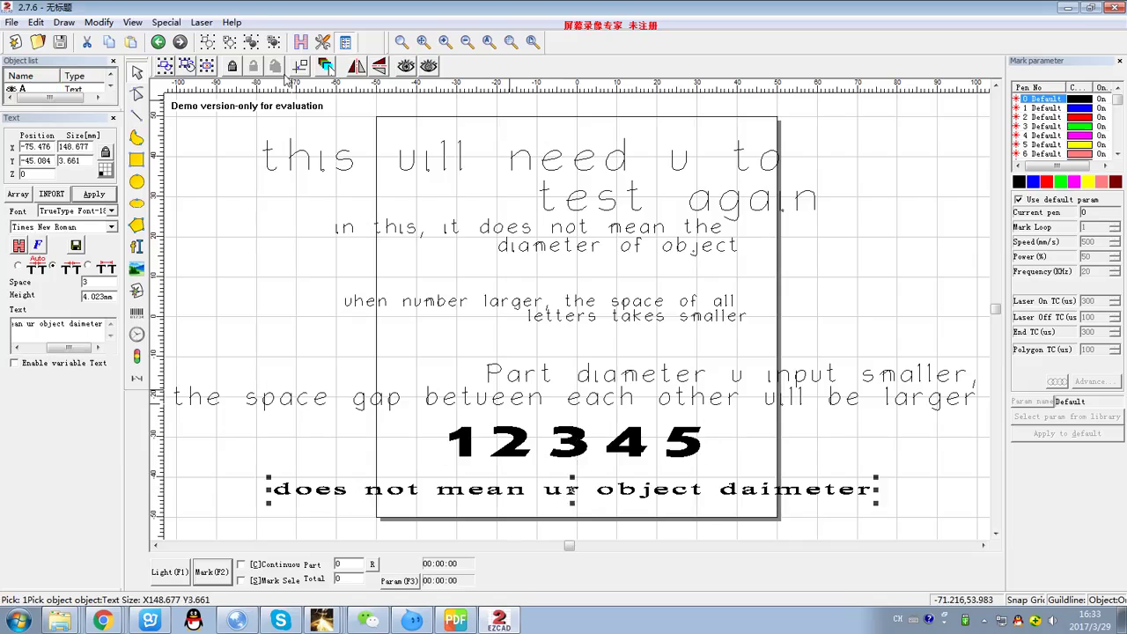
# Open RotateTextMark for the selected text, set its part diameter to 20 mm, and exit the marking dialog.
pyautogui.click(202, 22)
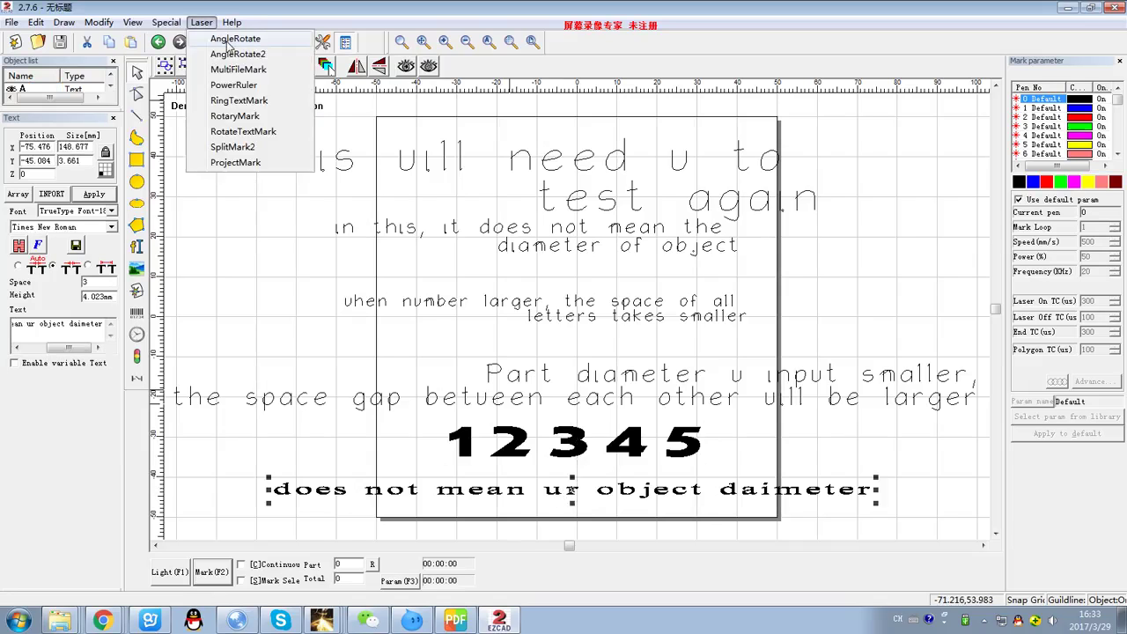
pyautogui.click(251, 123)
pyautogui.click(486, 336)
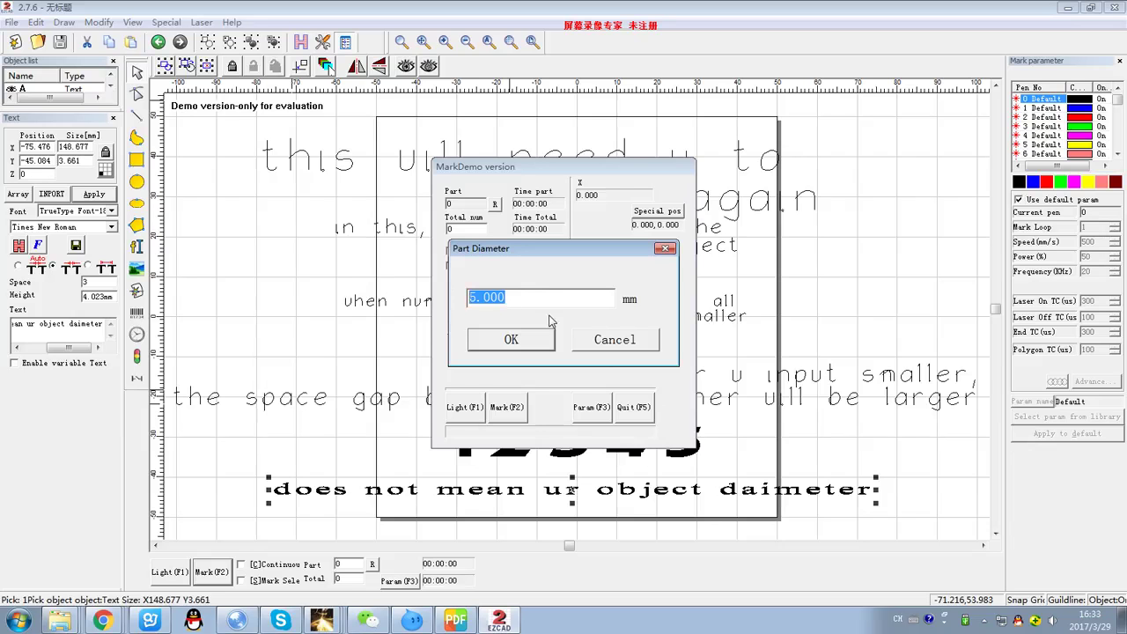
pyautogui.write('20')
pyautogui.click(510, 339)
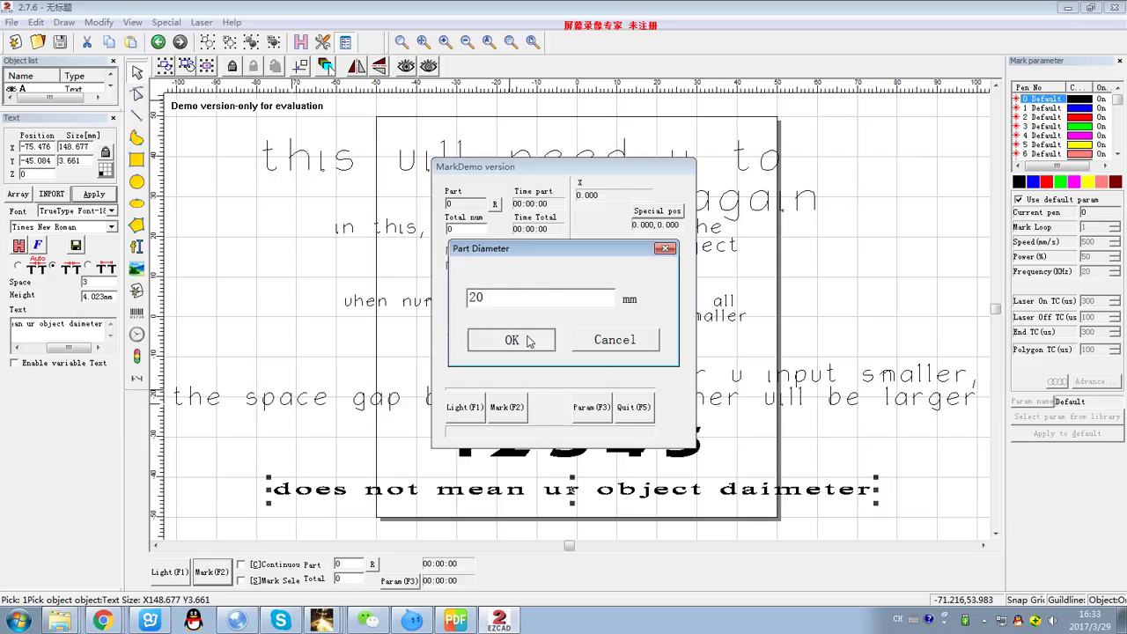
pyautogui.click(635, 407)
# Replace the note below 12345 with "number larger, space between each" and "letter smaller" on two lines, and shift it slightly toward the centre.
pyautogui.click(58, 326)
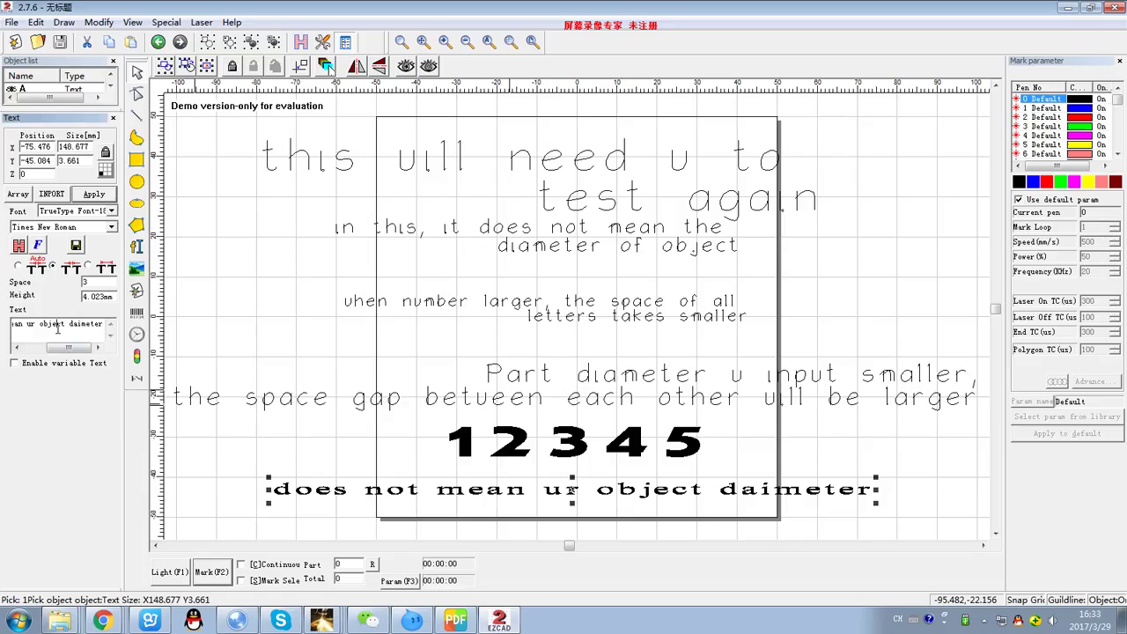
pyautogui.doubleClick(66, 328)
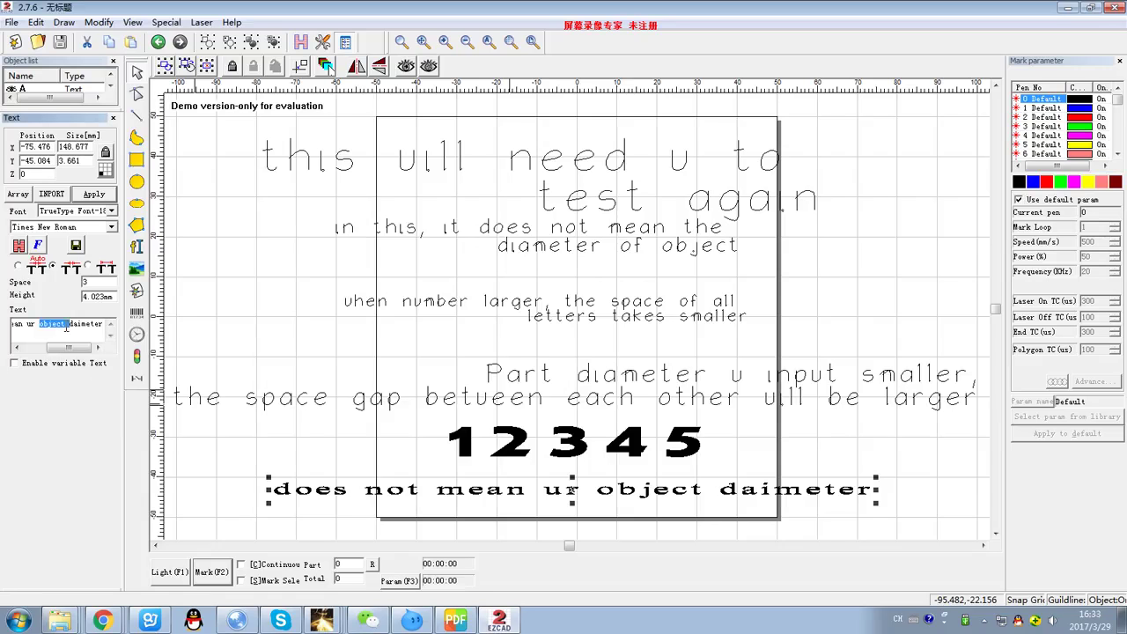
pyautogui.click(66, 327)
pyautogui.hotkey('ctrl', 'a')
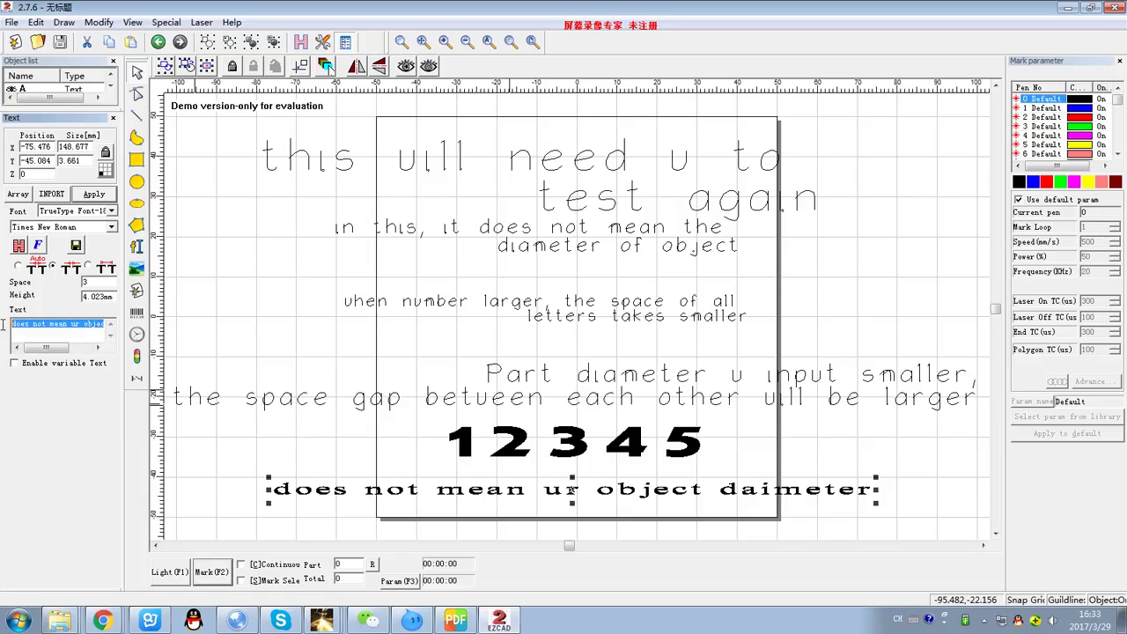
pyautogui.press('Delete')
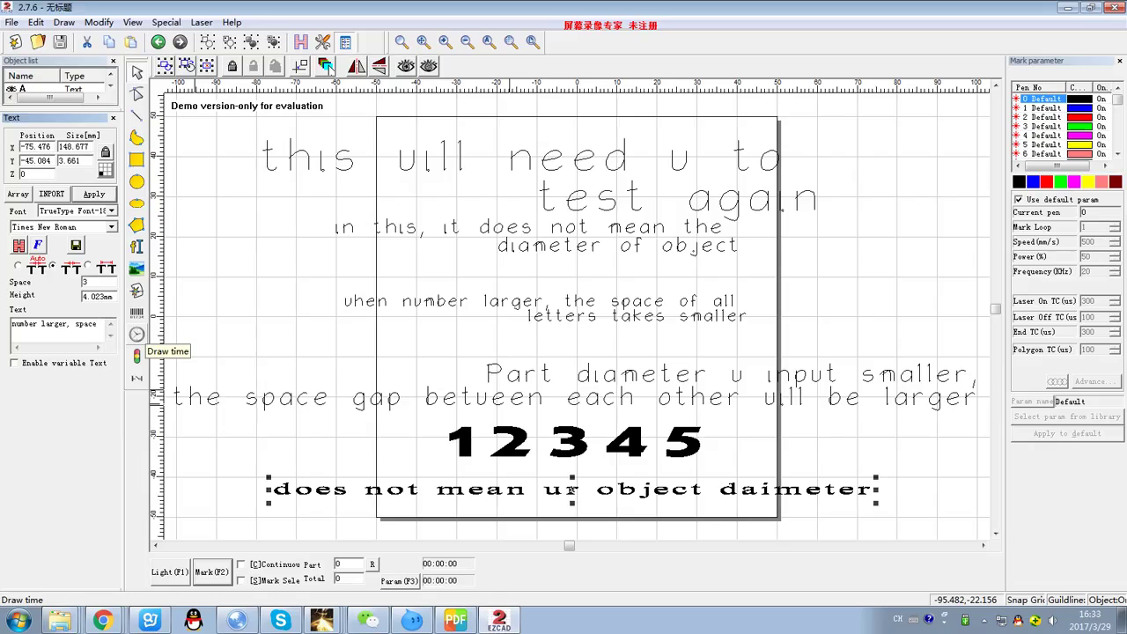
pyautogui.write('between ea')
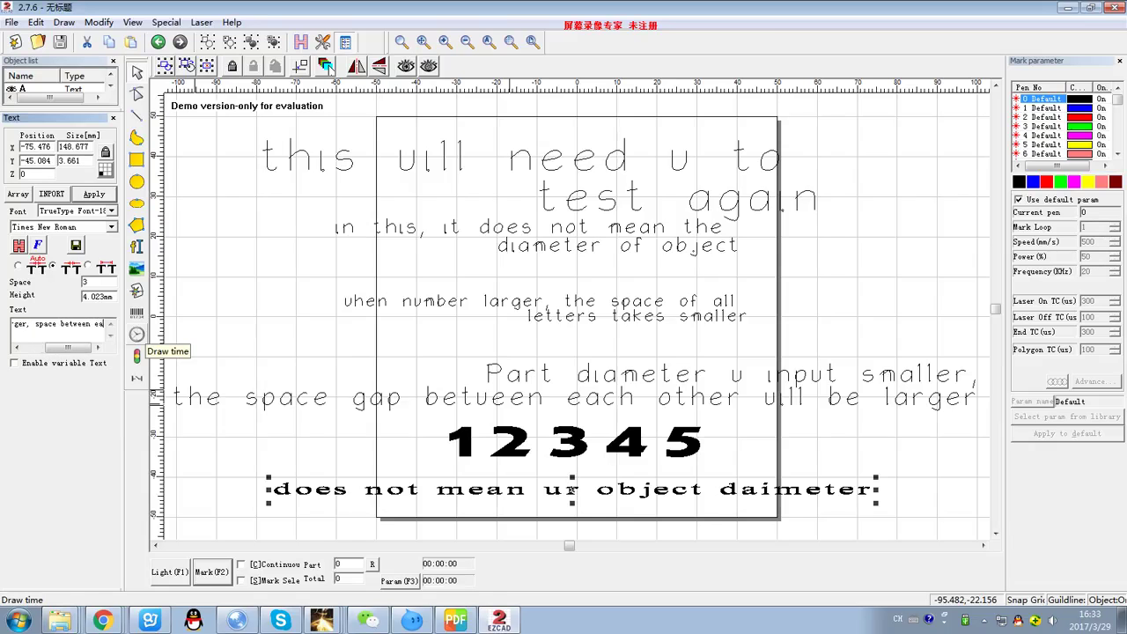
pyautogui.write('ch')
pyautogui.press('Return')
pyautogui.write('letter smaller')
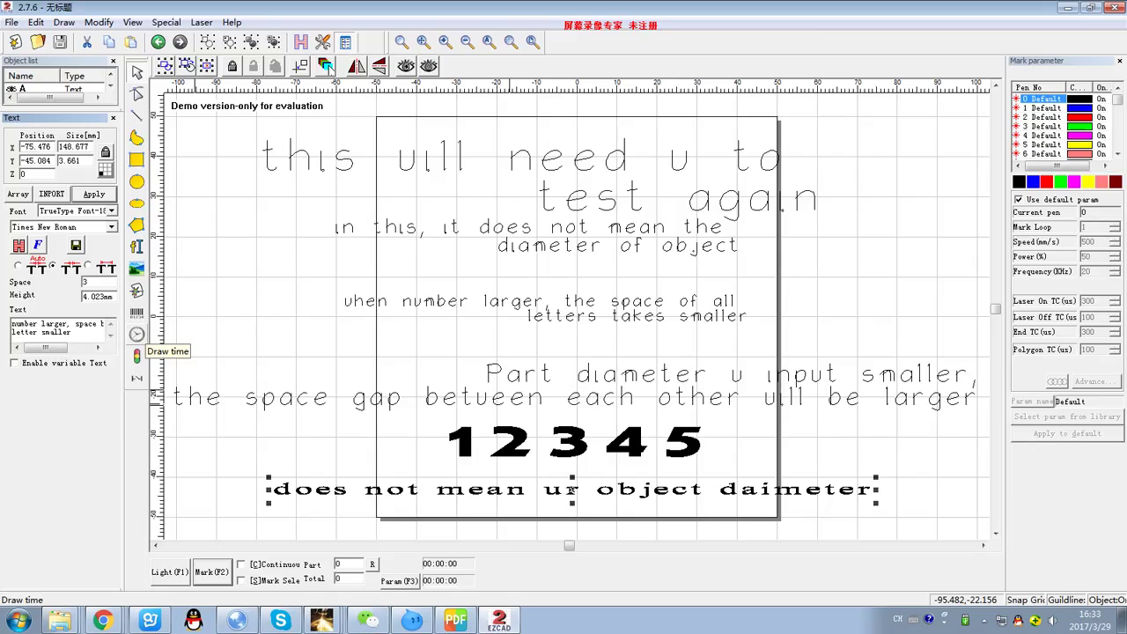
pyautogui.click(94, 194)
pyautogui.moveTo(560, 481); pyautogui.dragTo(537, 478)
pyautogui.click(720, 466)
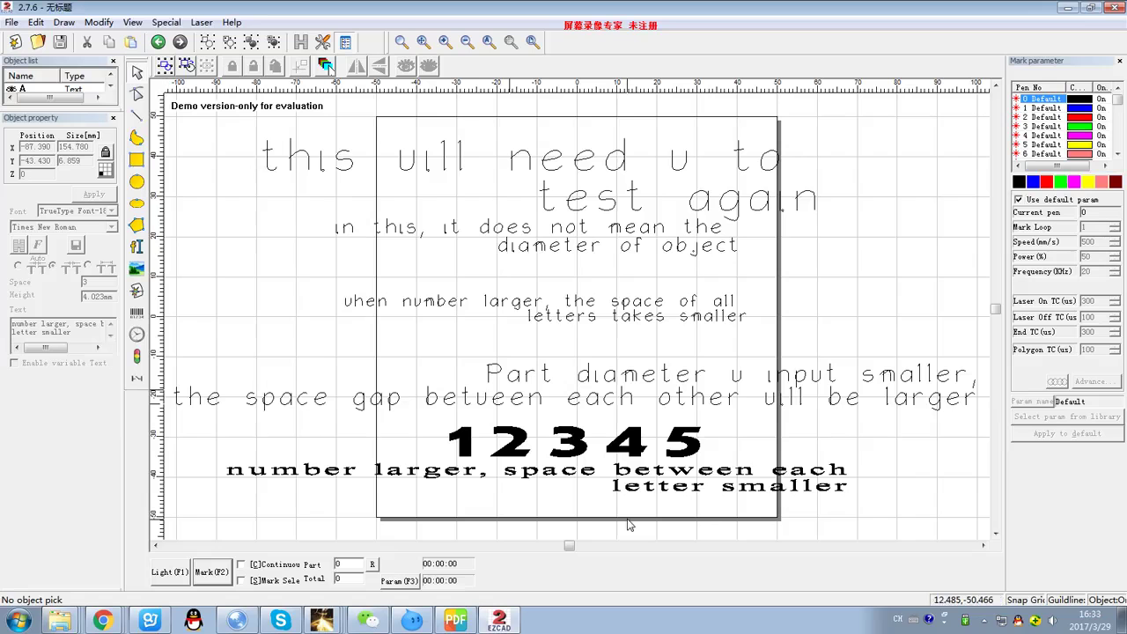
# Replace the note's content with "number smaller, space" and "between each letter larger" on two lines.
pyautogui.click(564, 484)
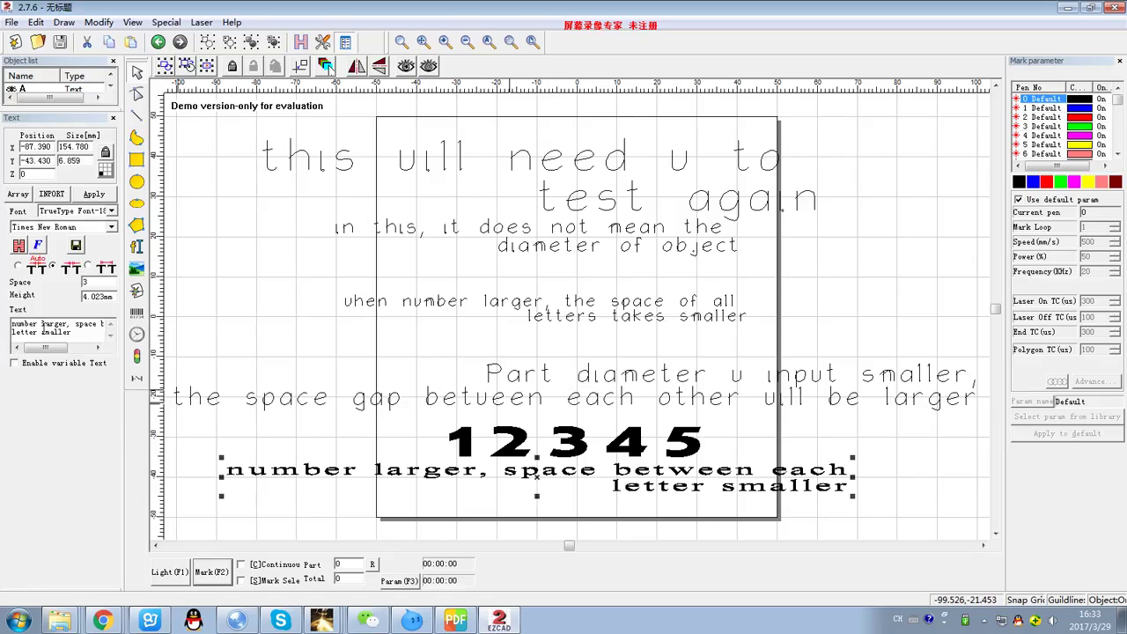
pyautogui.moveTo(70, 332); pyautogui.dragTo(3, 322)
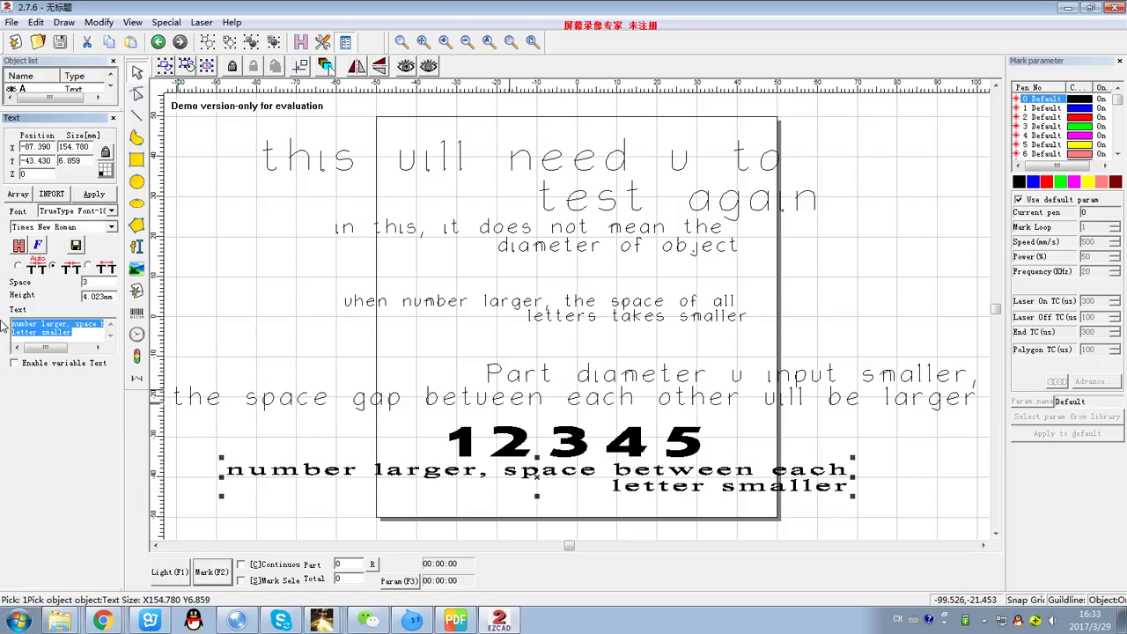
pyautogui.write('num')
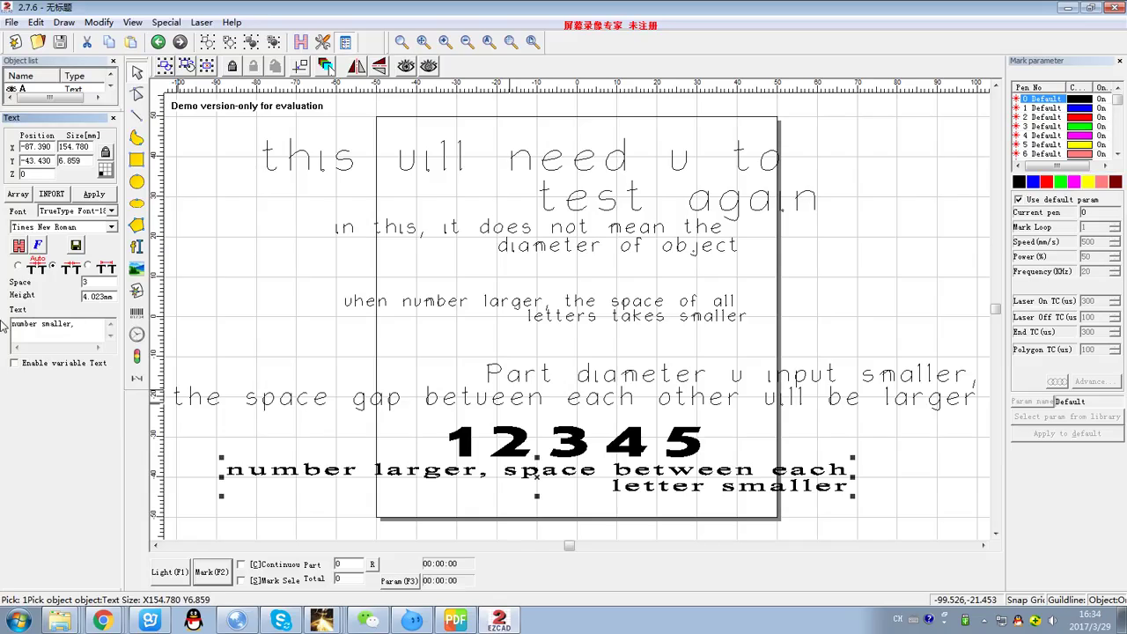
pyautogui.write('ber smaller, space be')
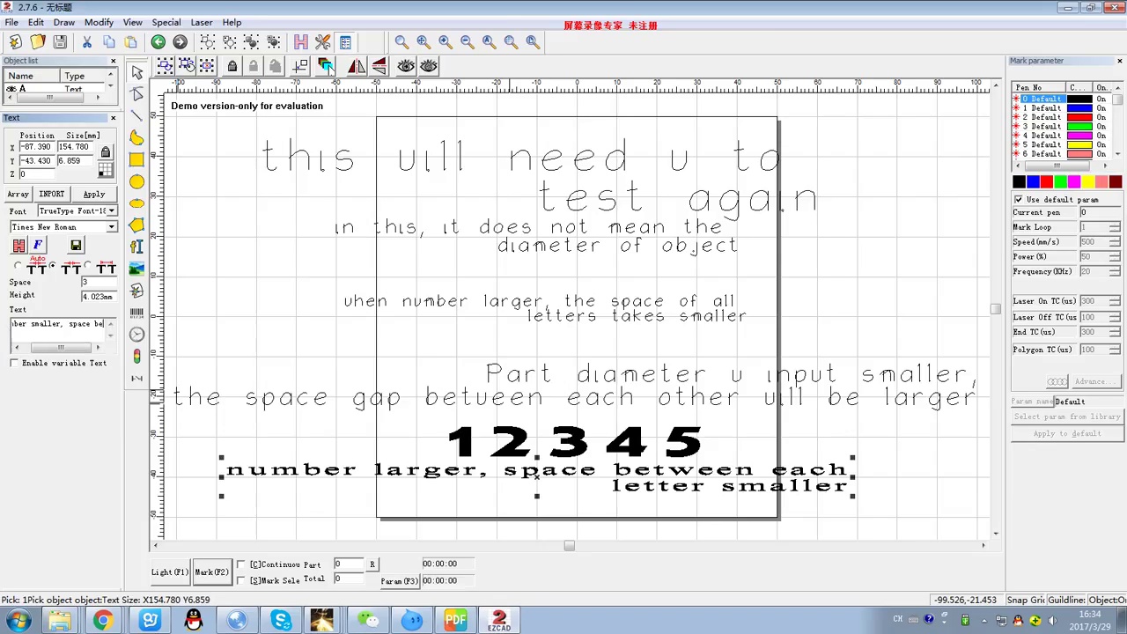
pyautogui.write('tween each letter larger')
pyautogui.click(13, 325)
pyautogui.press('Return')
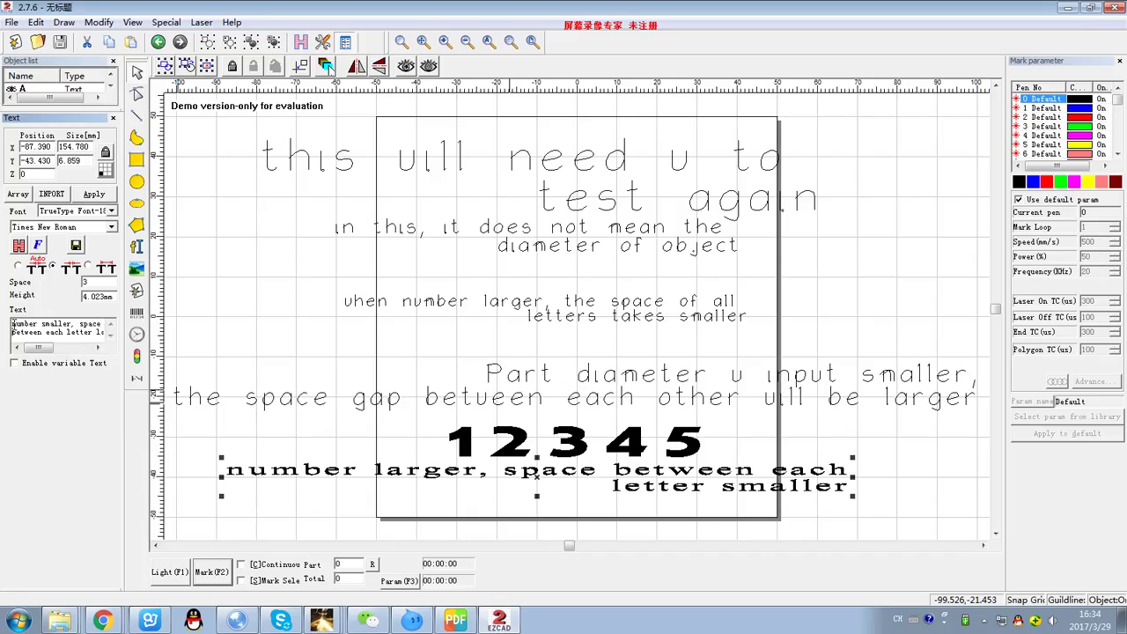
pyautogui.click(105, 195)
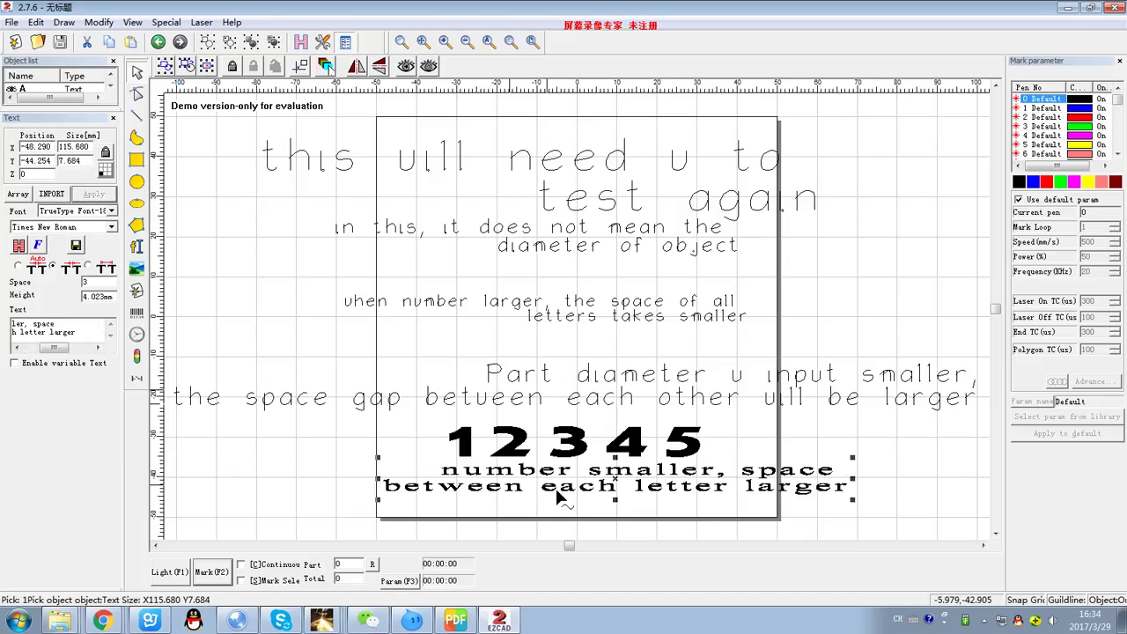
pyautogui.click(595, 516)
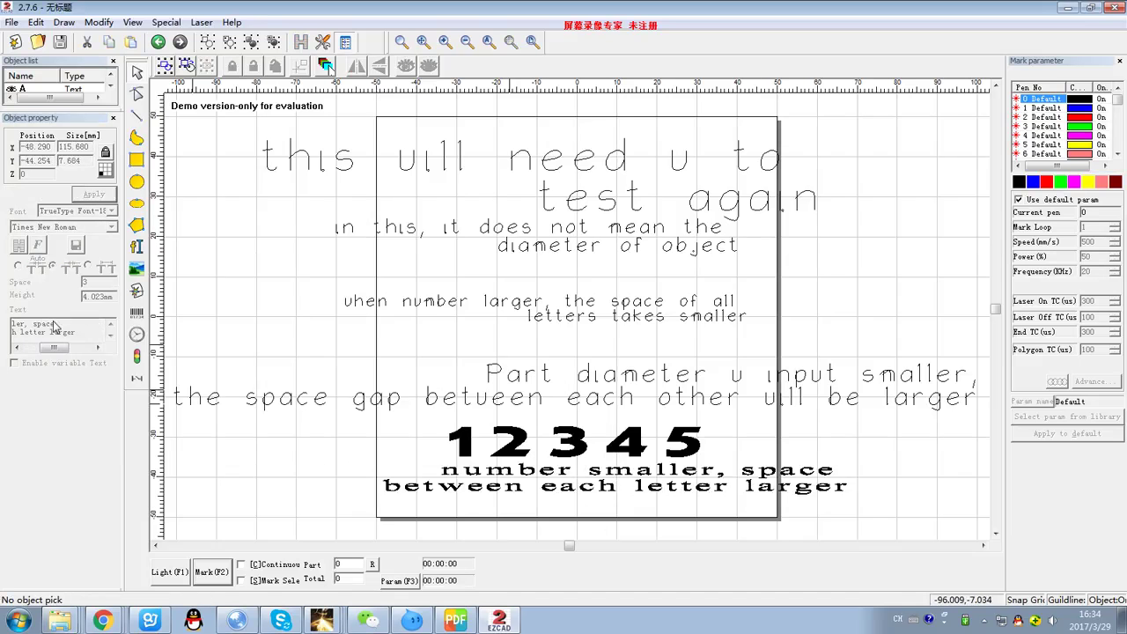
# Replace the note's content with "then require u to test" and "and see the result" on two lines, and centre it roughly below 12345.
pyautogui.click(570, 467)
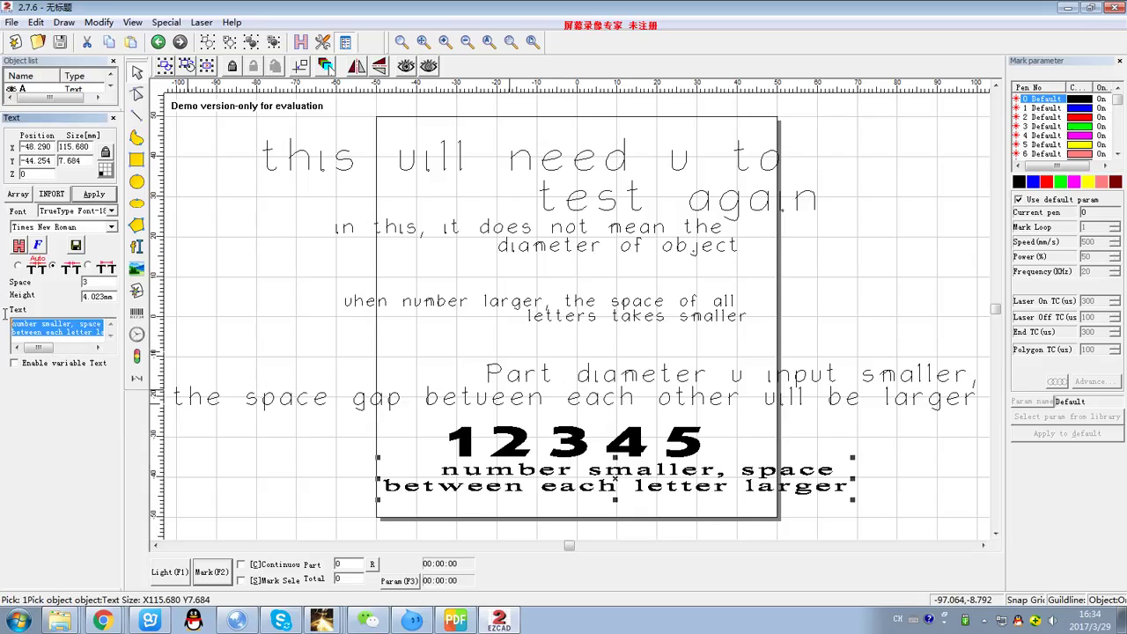
pyautogui.write('then u need to test')
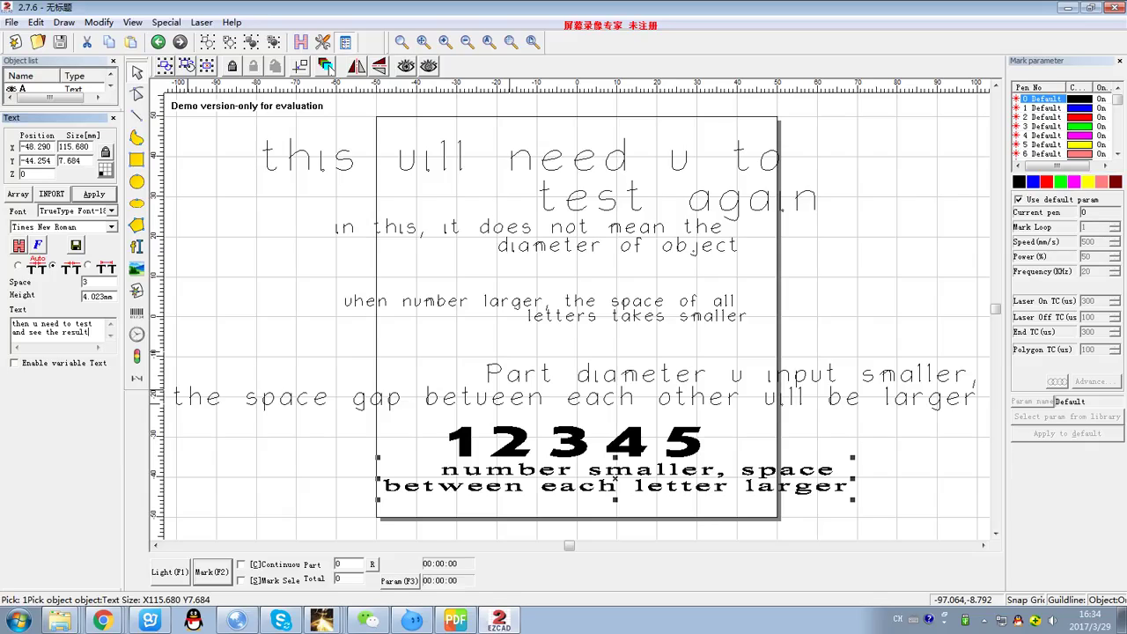
pyautogui.click(34, 324)
pyautogui.write('require')
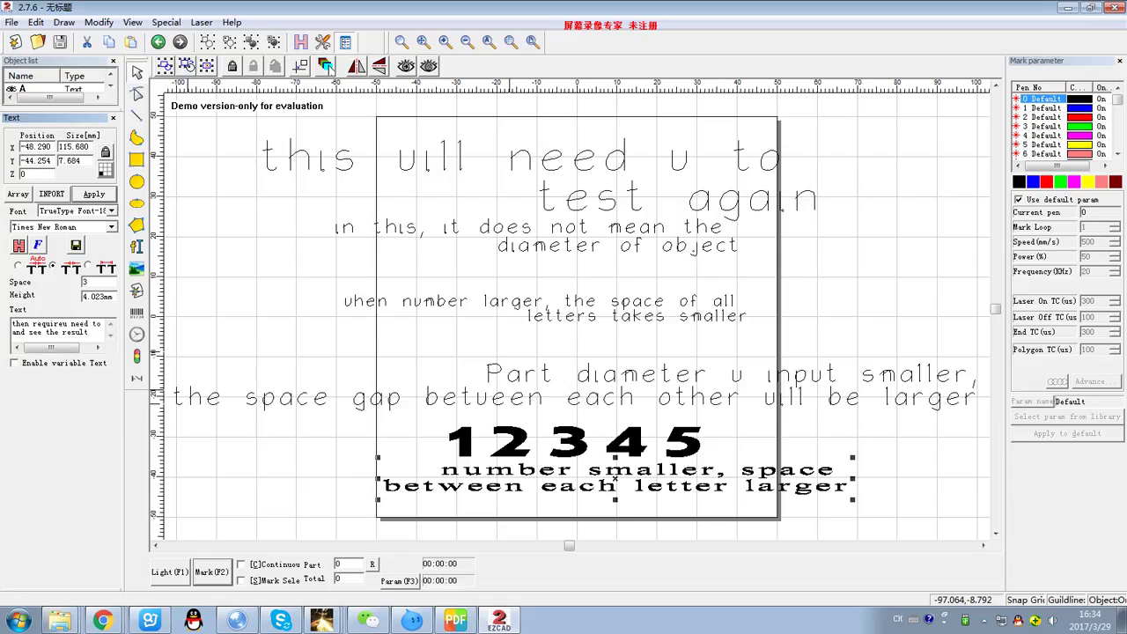
pyautogui.moveTo(74, 332); pyautogui.dragTo(104, 323)
pyautogui.click(93, 325)
pyautogui.press('BackSpace')
pyautogui.write('to')
pyautogui.click(94, 194)
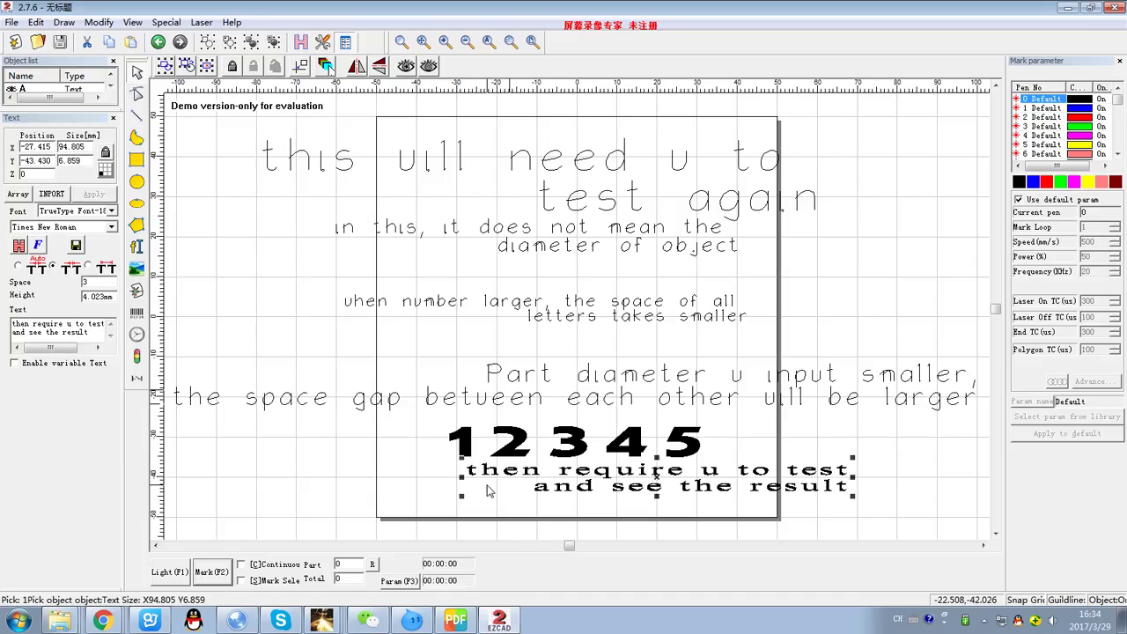
pyautogui.moveTo(653, 486); pyautogui.dragTo(589, 496)
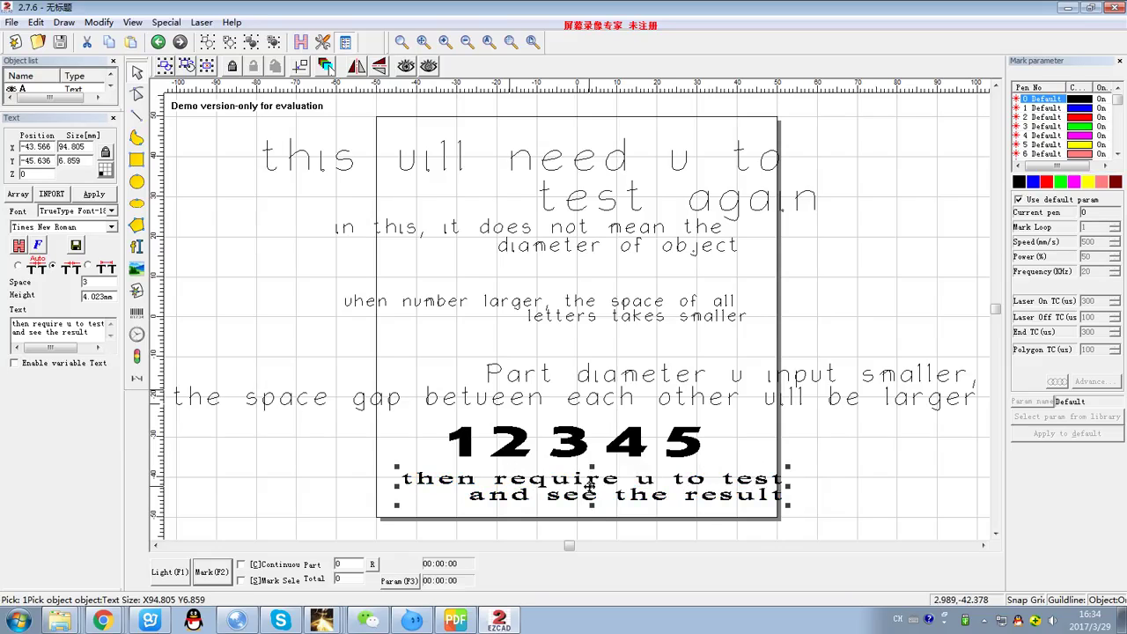
# Replace the note's content with "About space between" and "each letter" on two lines.
pyautogui.moveTo(88, 333); pyautogui.dragTo(12, 323)
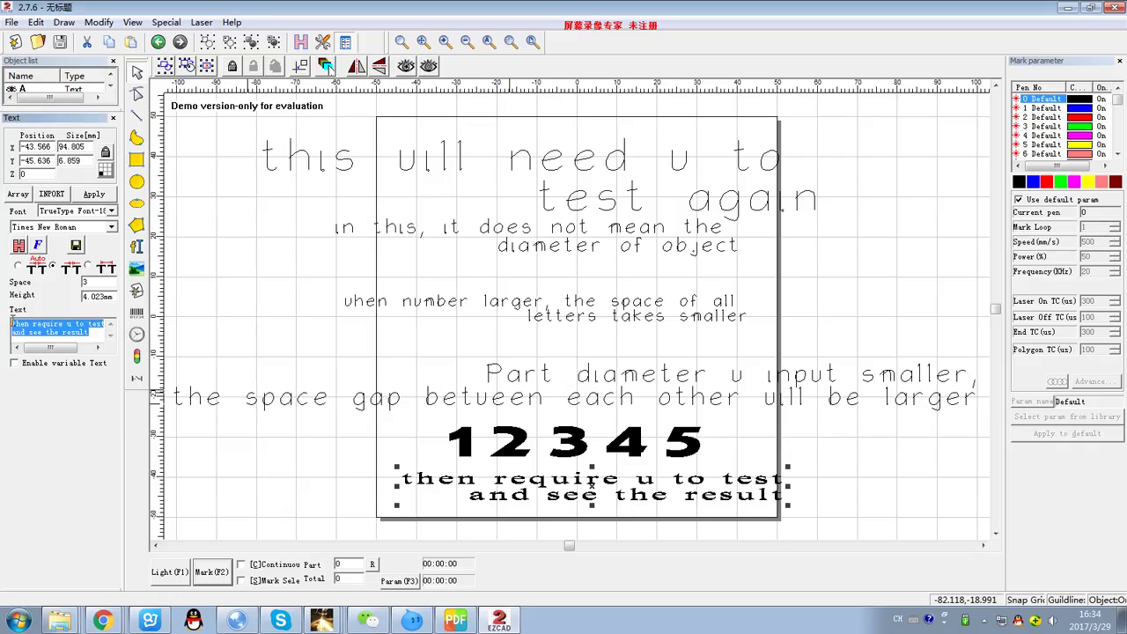
pyautogui.write('About space between')
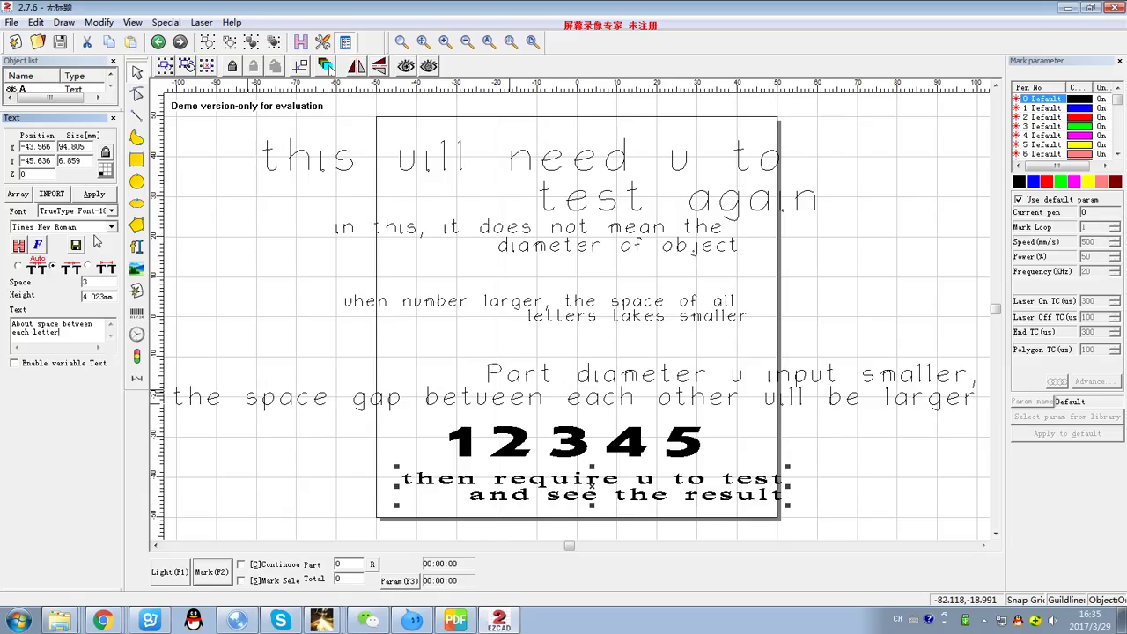
pyautogui.click(94, 194)
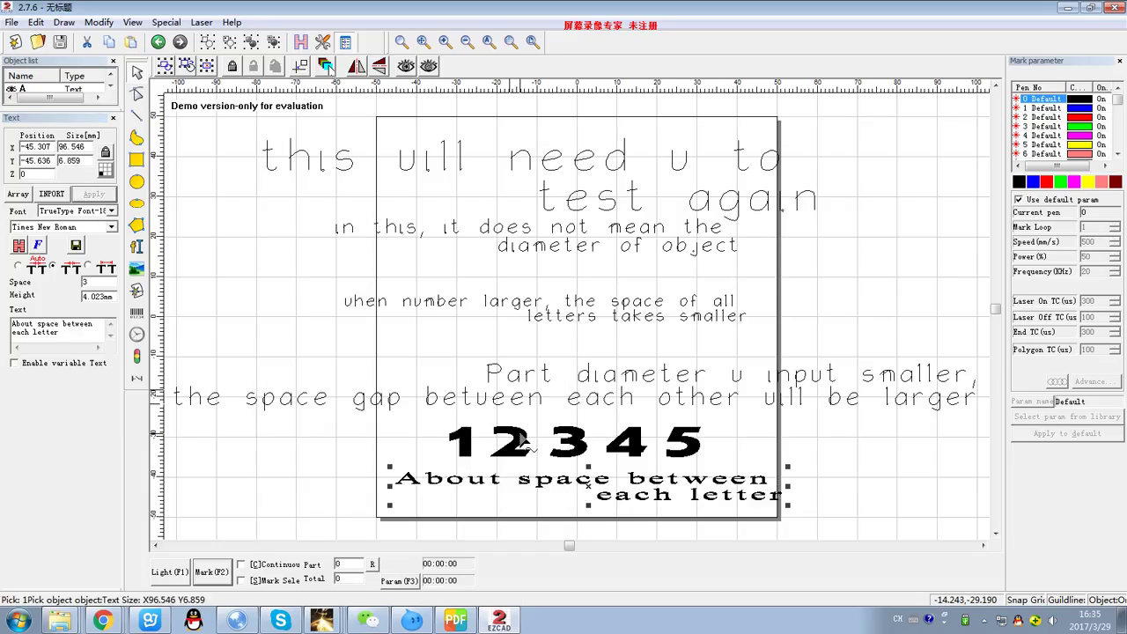
# Apply a character space of 1 to the 12345 text, and change it to 5 for comparison.
pyautogui.click(524, 440)
pyautogui.doubleClick(97, 282)
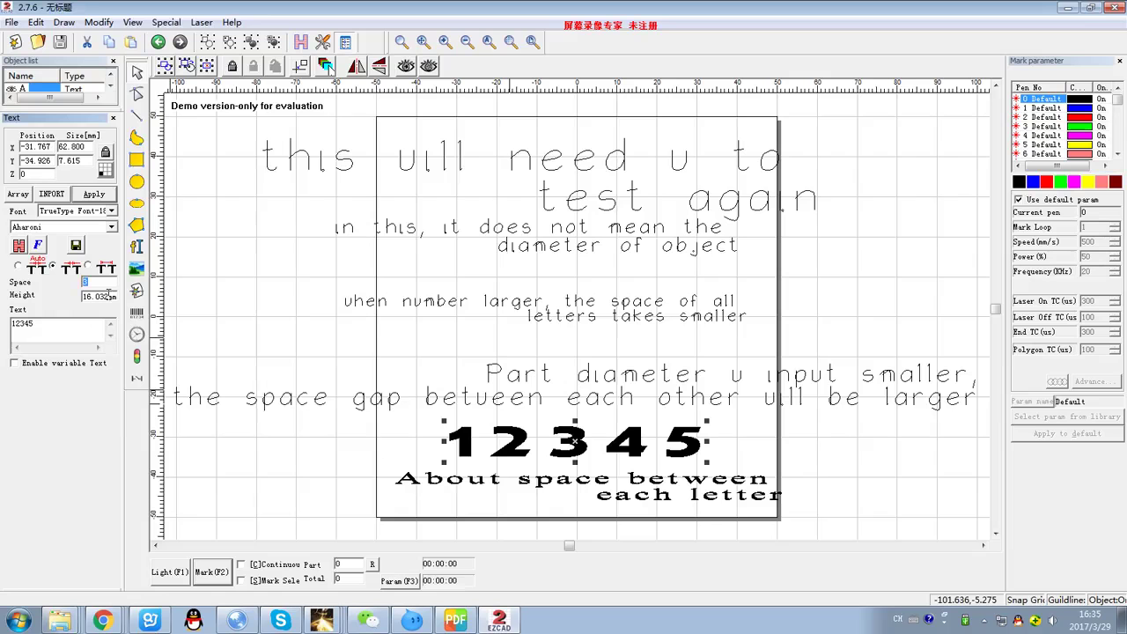
pyautogui.write('1')
pyautogui.click(94, 194)
pyautogui.doubleClick(99, 281)
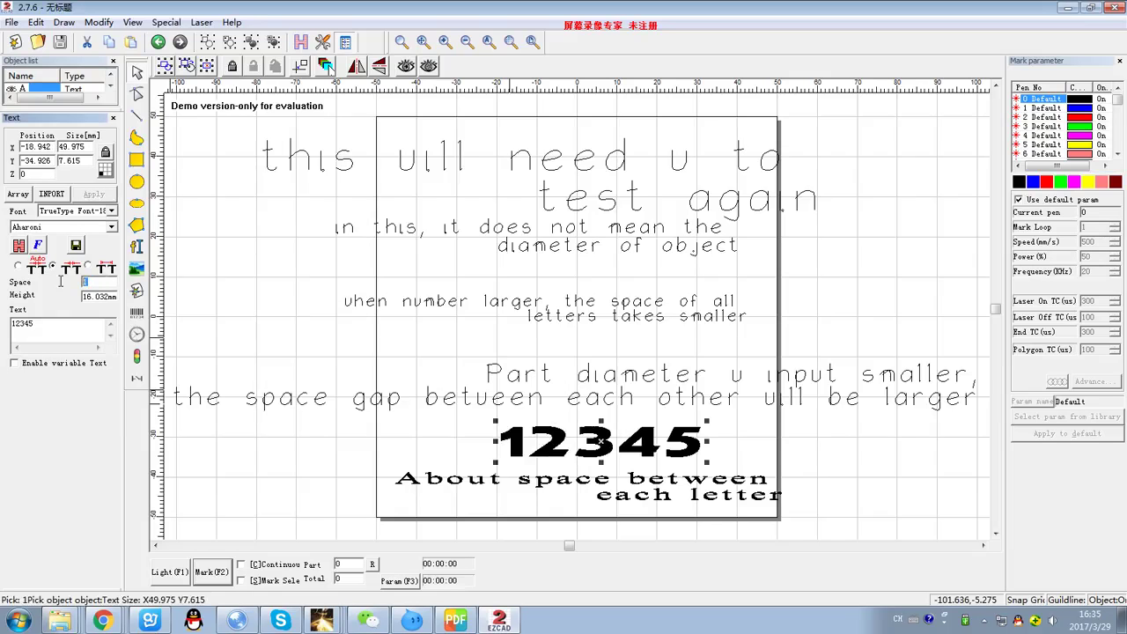
pyautogui.write('5')
pyautogui.click(95, 195)
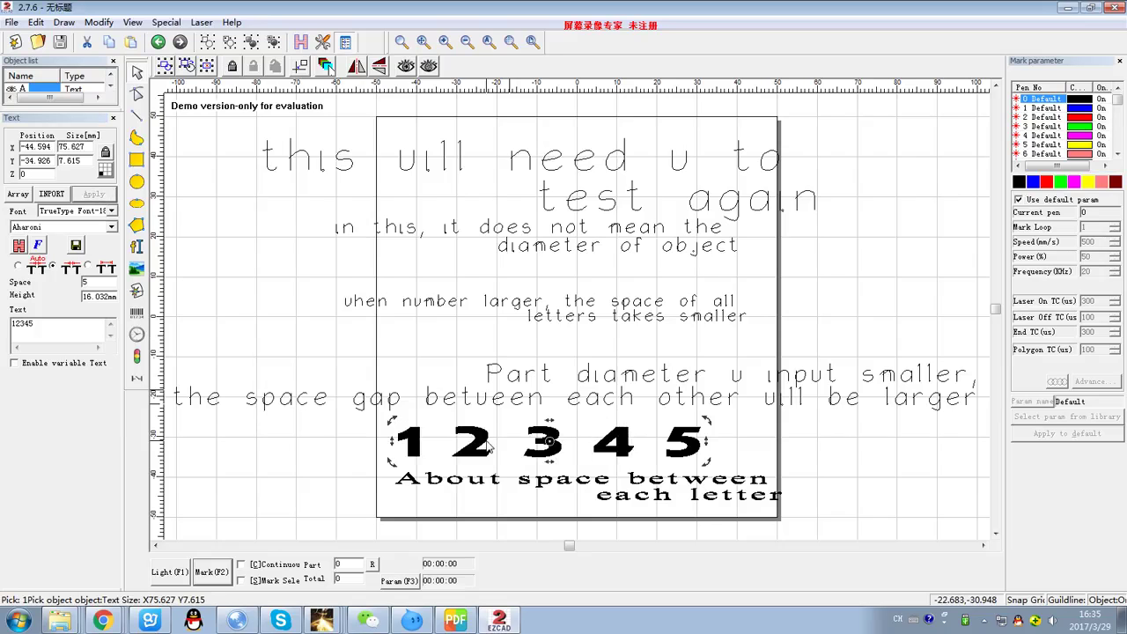
# Set the height of the 12345 text to 10 mm.
pyautogui.moveTo(115, 297); pyautogui.dragTo(74, 296)
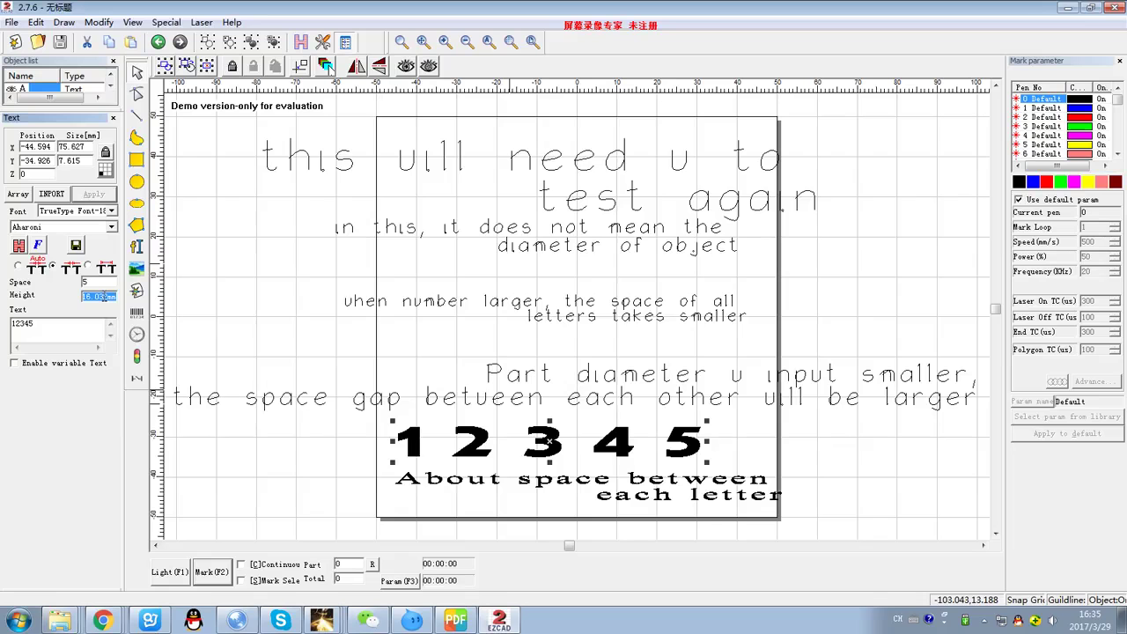
pyautogui.write('10')
pyautogui.press('Return')
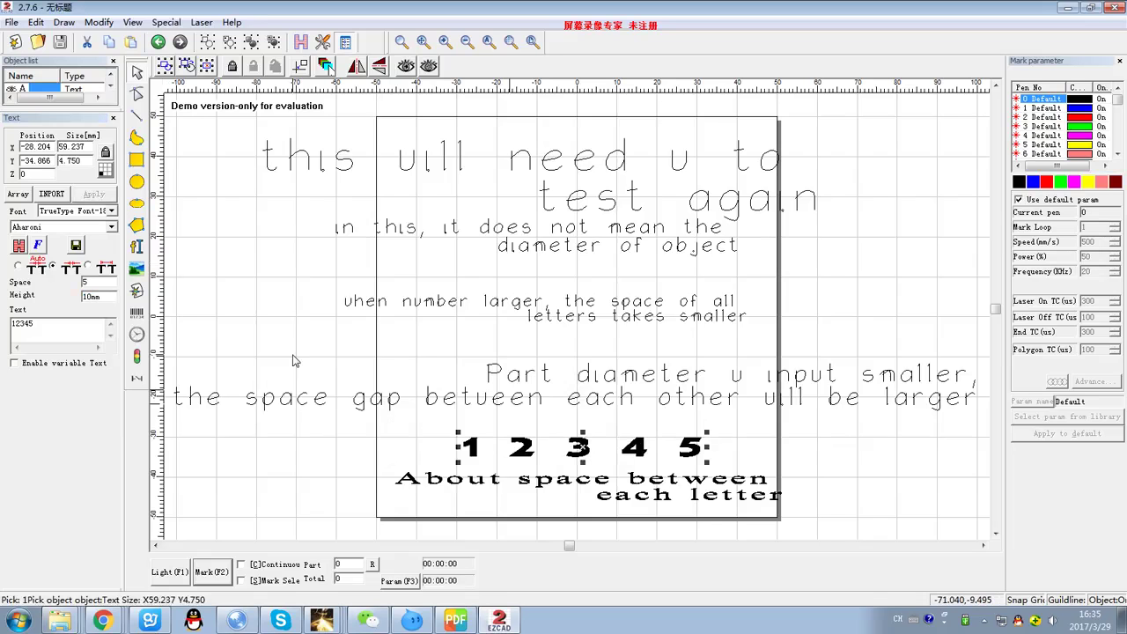
pyautogui.click(578, 451)
pyautogui.click(578, 449)
pyautogui.click(436, 482)
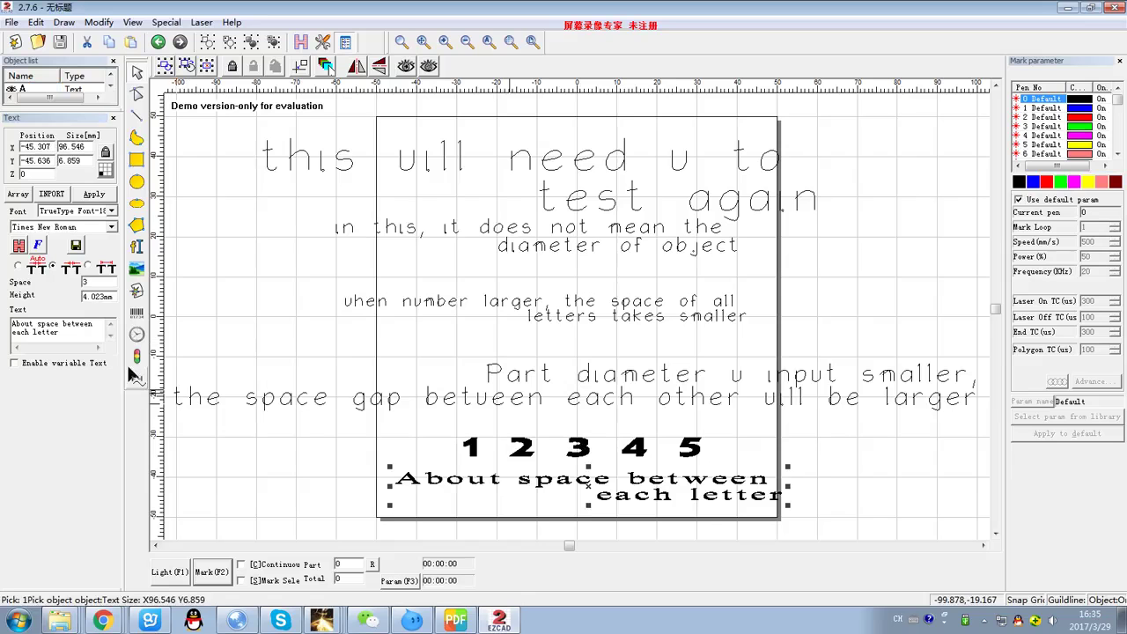
# Delete the four explanatory notes above the 12345 text, keeping only 12345 and the "About space between each letter" note.
pyautogui.click(533, 314)
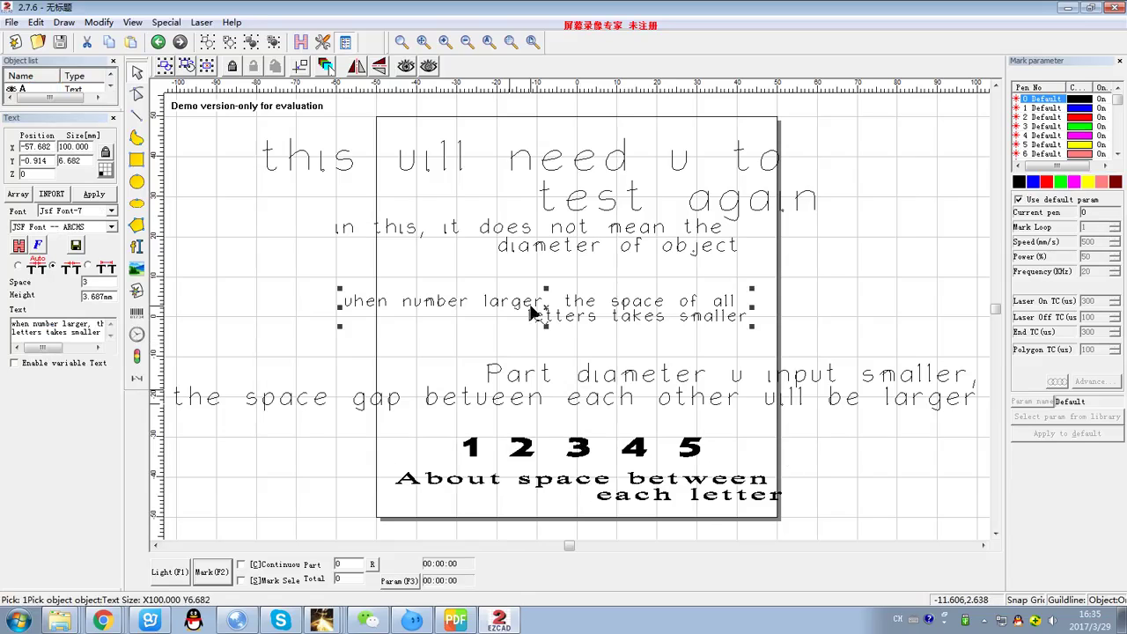
pyautogui.press('Delete')
pyautogui.click(541, 395)
pyautogui.press('Delete')
pyautogui.click(552, 231)
pyautogui.press('Delete')
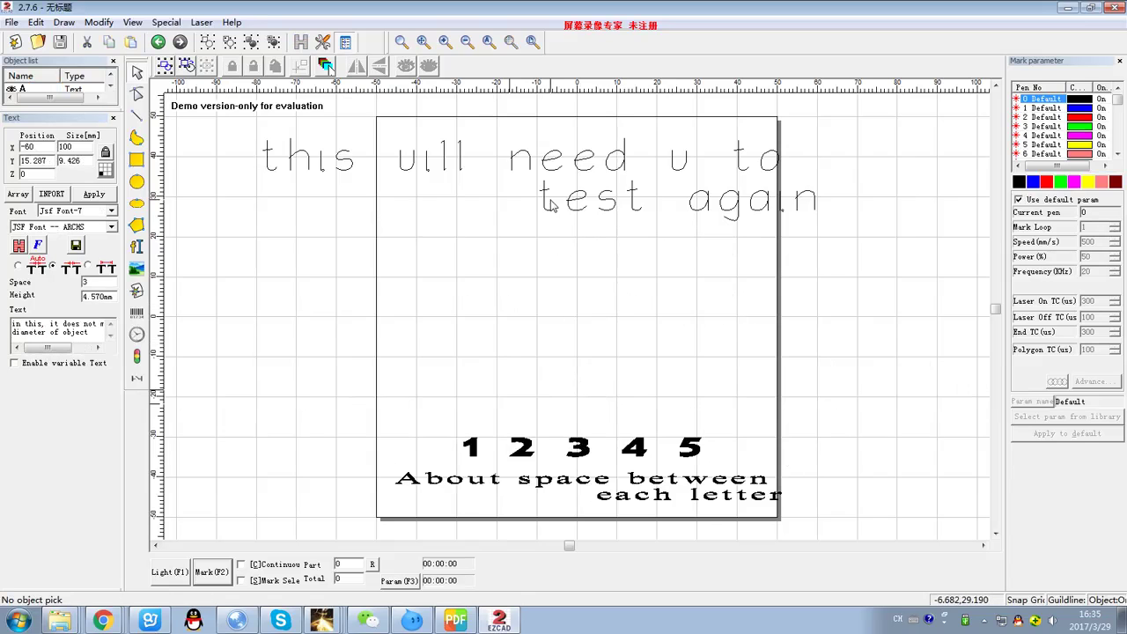
pyautogui.click(551, 201)
pyautogui.press('Delete')
# Move the 12345 text near the upper edge of the work area and the two-line spacing note to just above its middle.
pyautogui.click(597, 448)
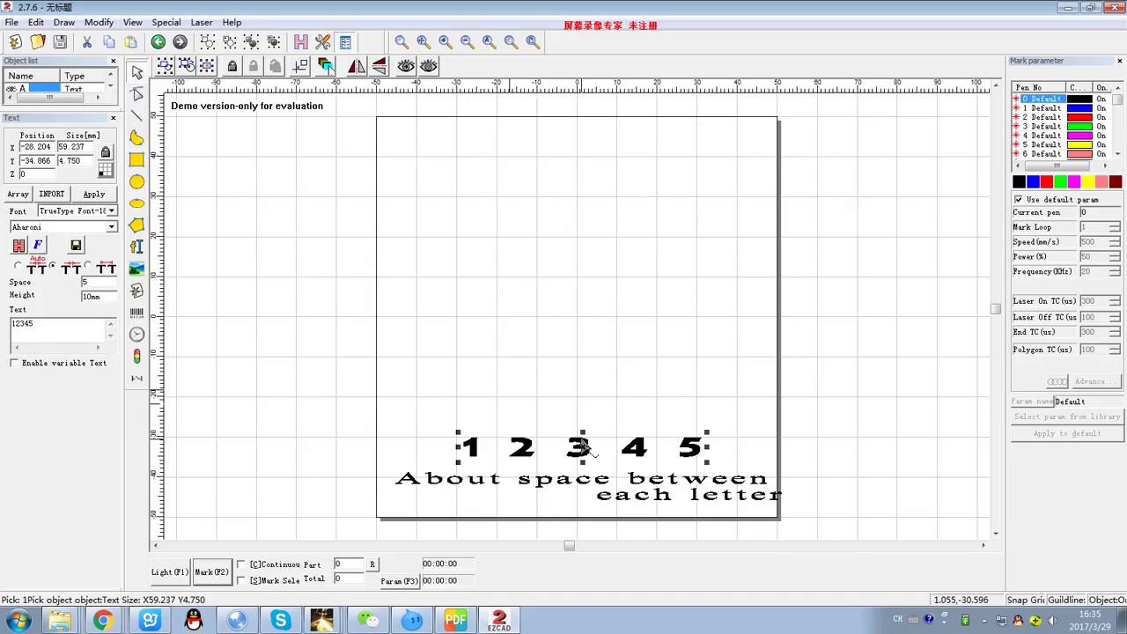
pyautogui.moveTo(597, 447); pyautogui.dragTo(554, 167)
pyautogui.click(592, 486)
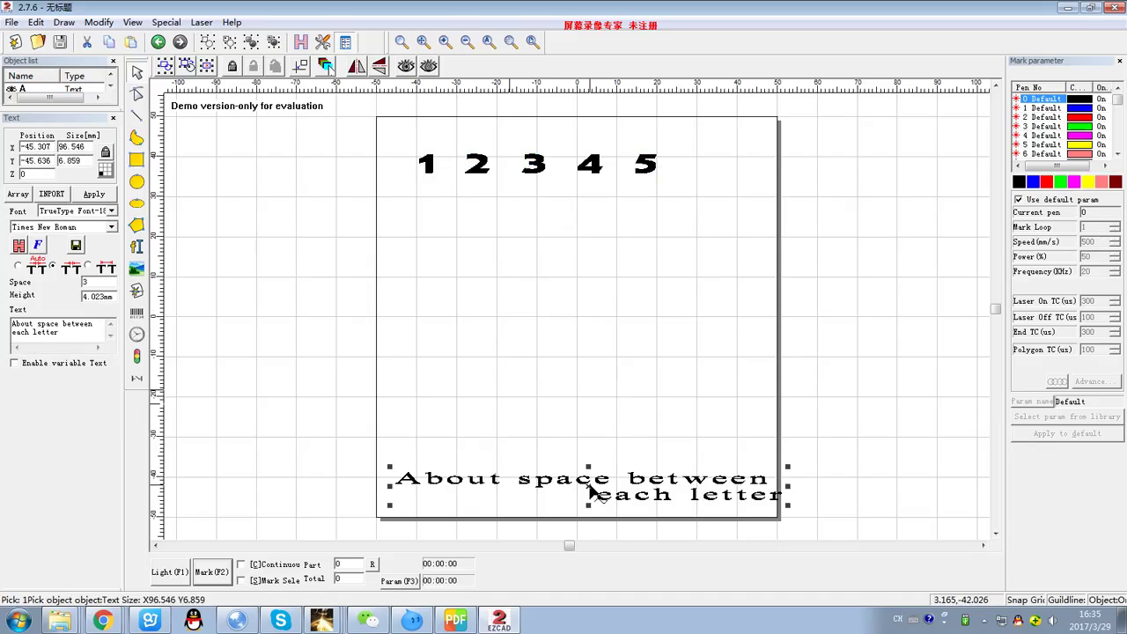
pyautogui.moveTo(567, 339); pyautogui.dragTo(521, 315)
# Replace the spacing note's content with "Input a Vector file" and "rotary, using split line" on two lines.
pyautogui.click(93, 333)
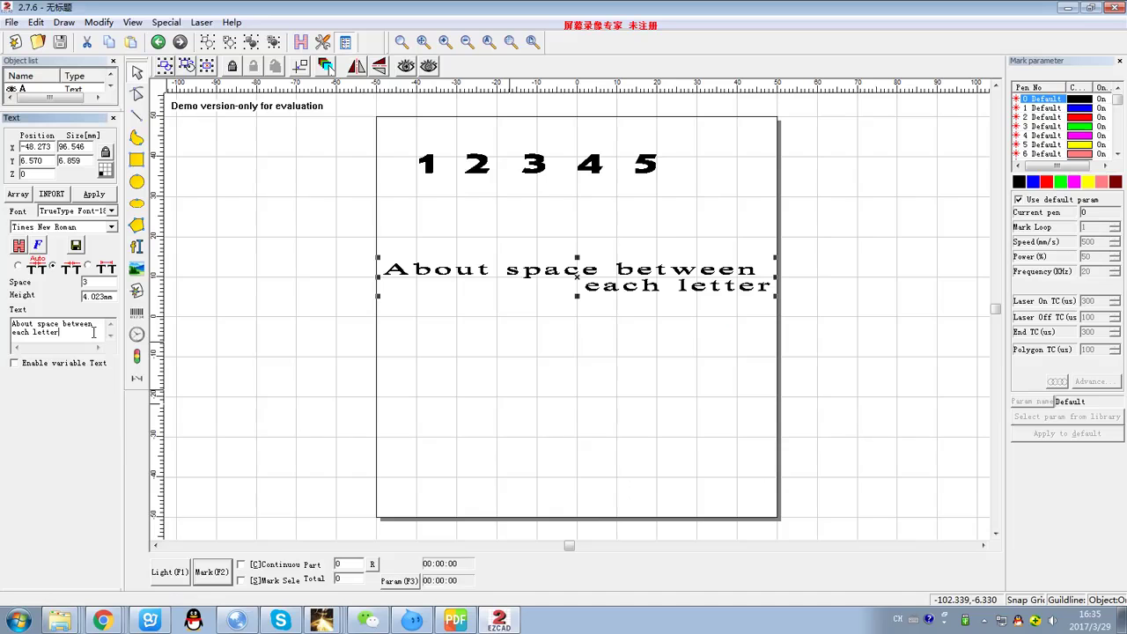
pyautogui.moveTo(94, 333); pyautogui.dragTo(3, 319)
pyautogui.write('1')
pyautogui.write('ine')
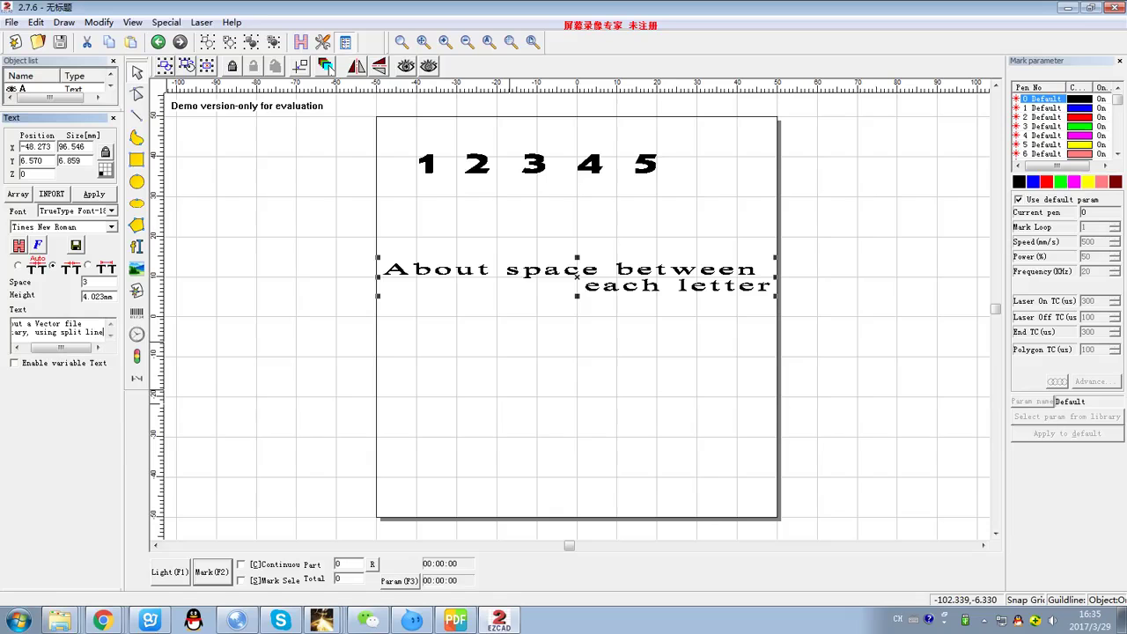
pyautogui.click(94, 194)
pyautogui.click(588, 310)
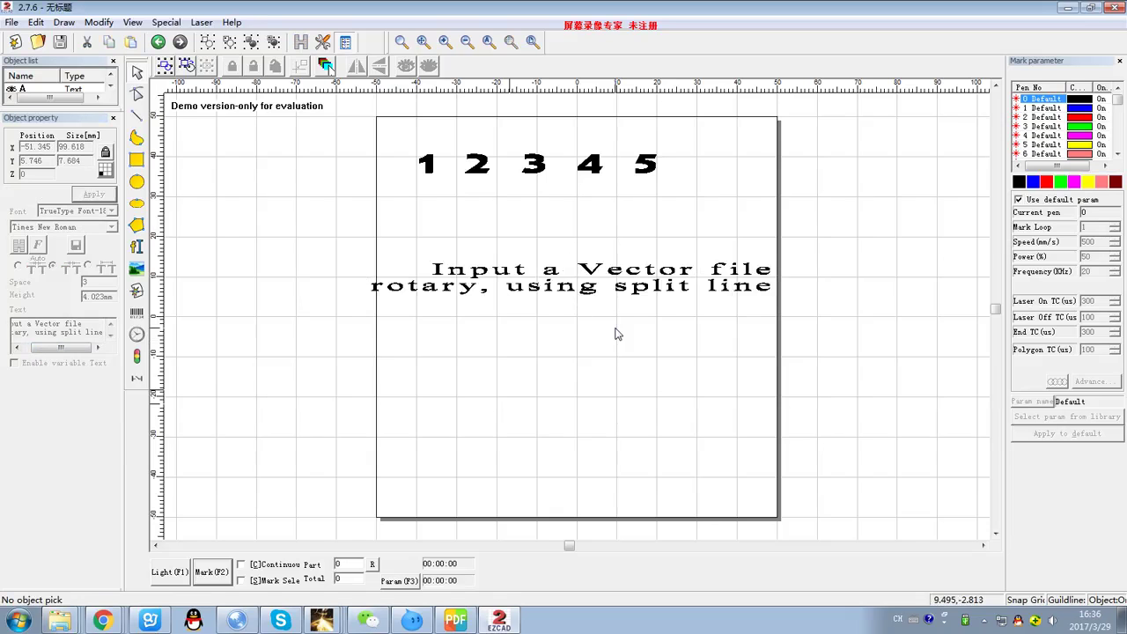
pyautogui.click(602, 298)
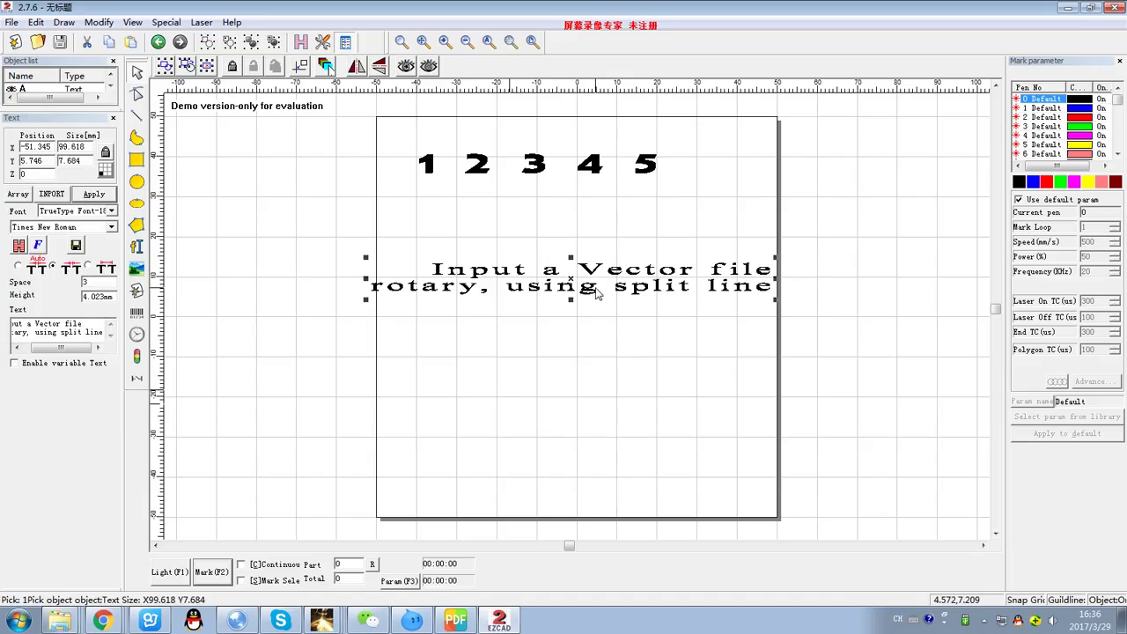
pyautogui.click(546, 314)
pyautogui.click(11, 22)
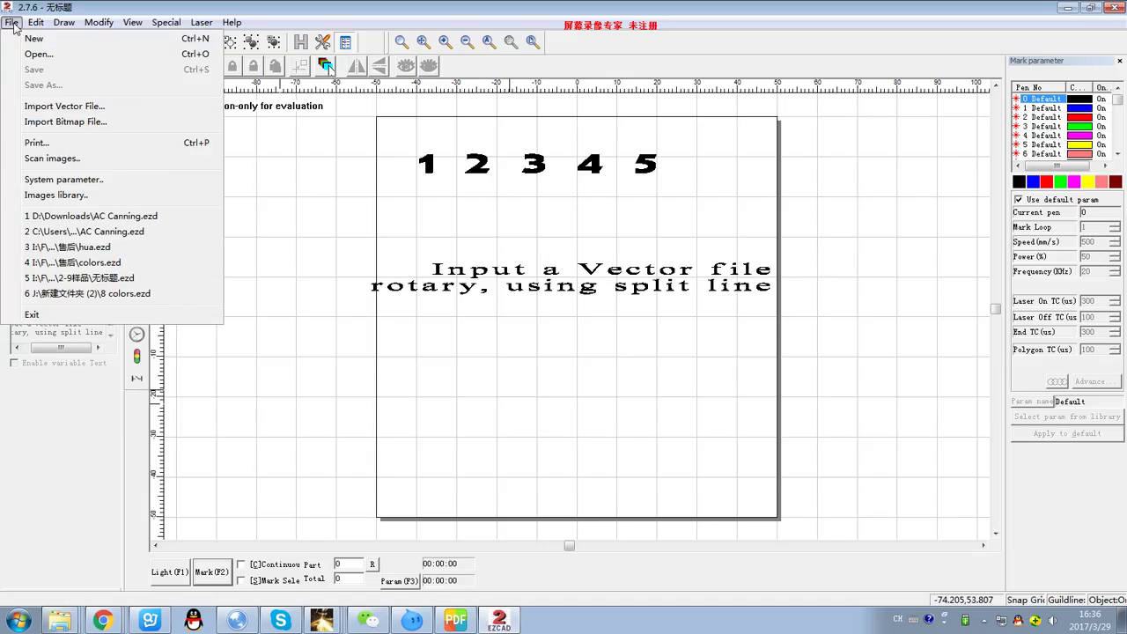
pyautogui.click(64, 105)
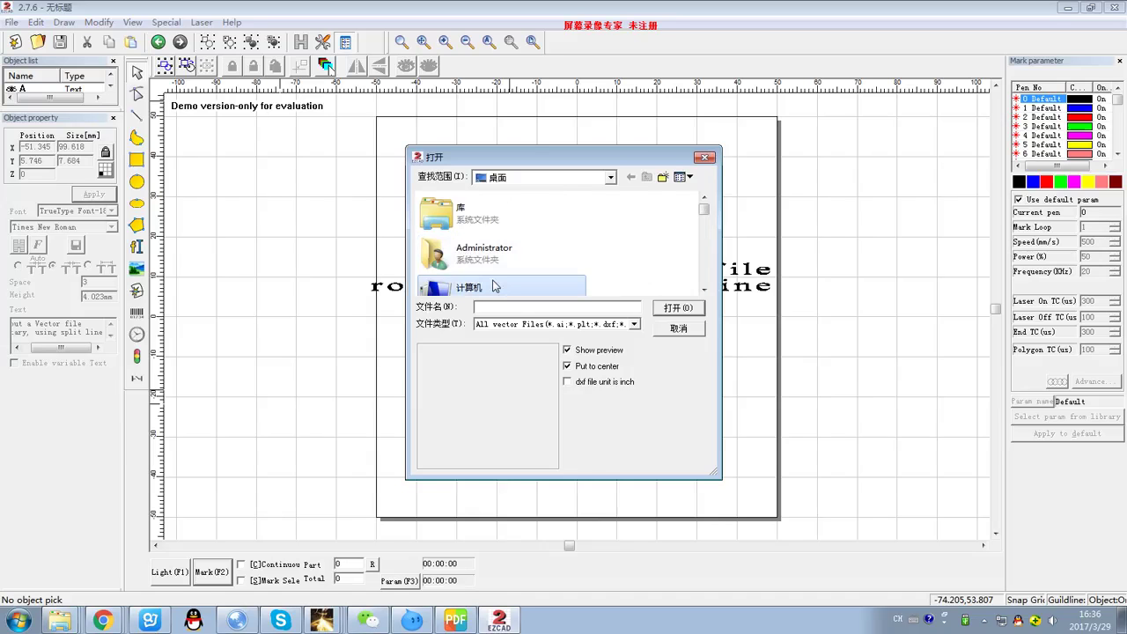
pyautogui.click(502, 283)
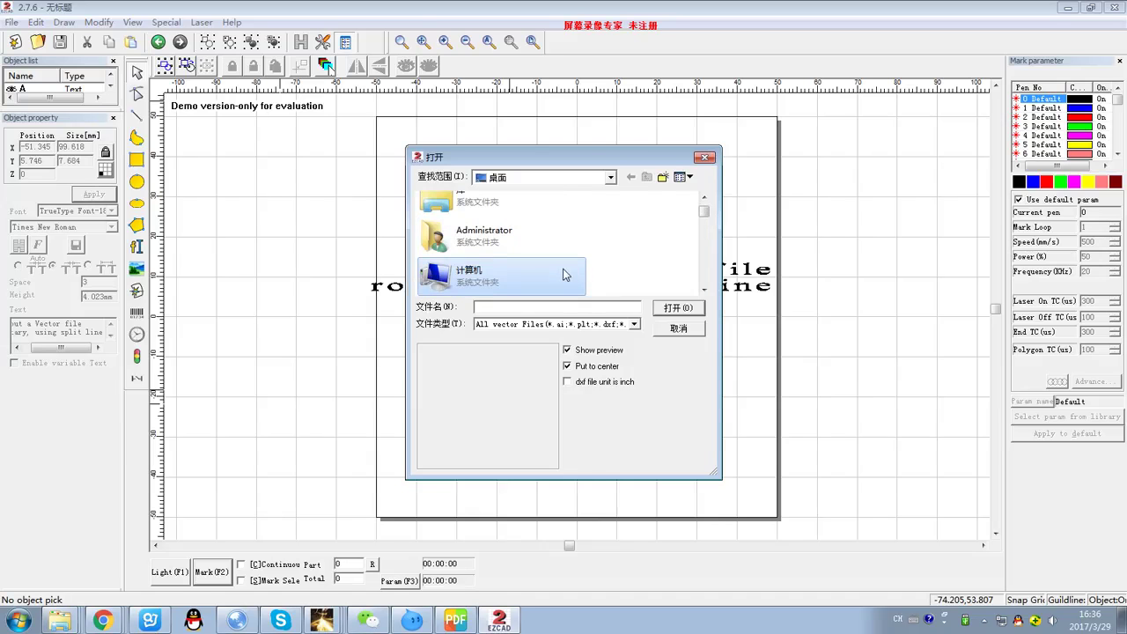
pyautogui.scroll(-2, 565, 275)
pyautogui.press('Return')
pyautogui.scroll(-3, 565, 275)
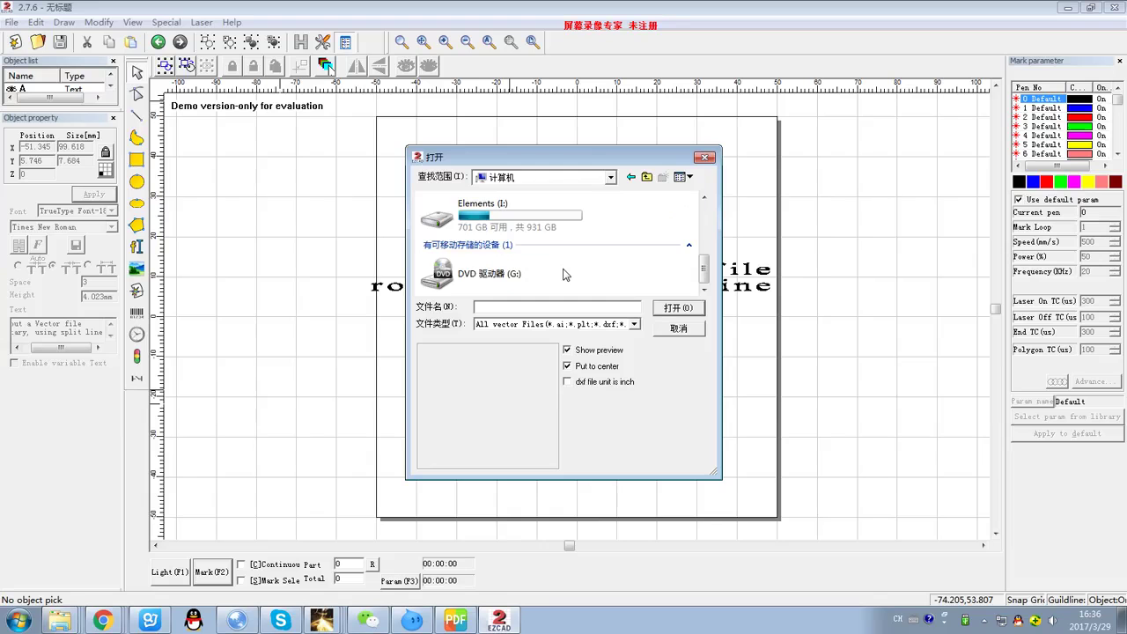
pyautogui.scroll(2, 541, 244)
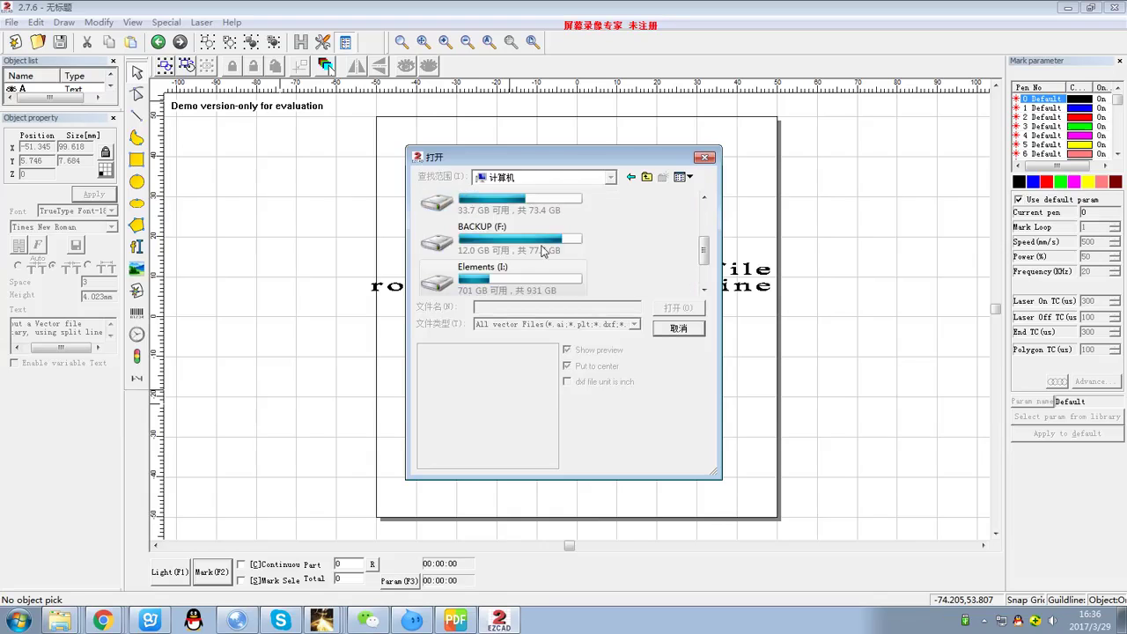
pyautogui.click(705, 157)
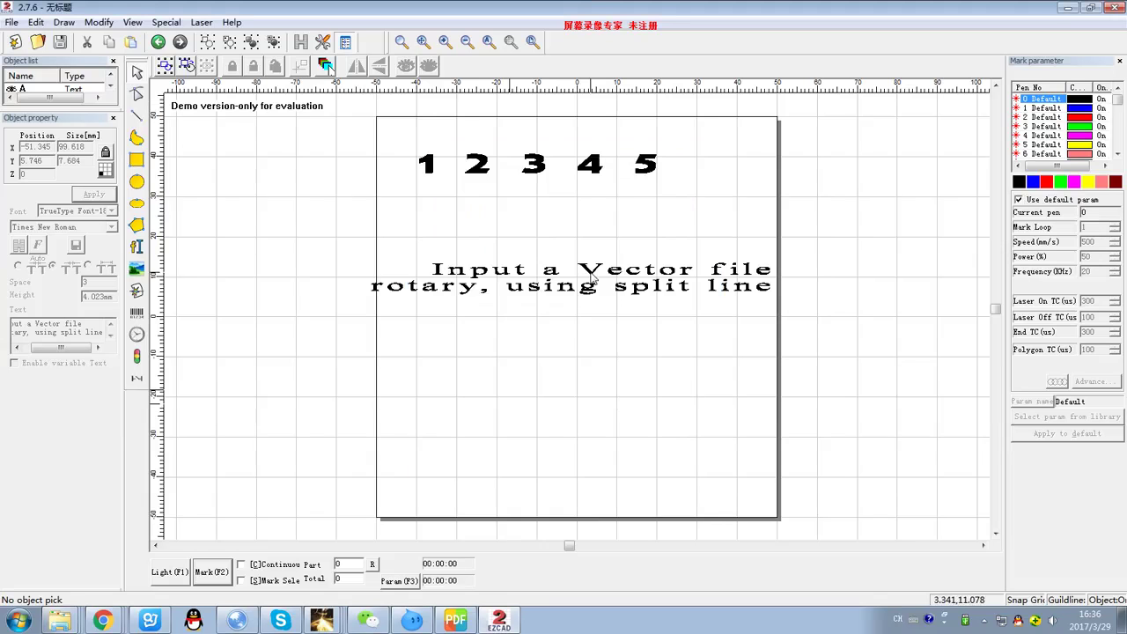
# Preview the selected 12345 text in RotaryMark with marking by split line, and exit the preview.
pyautogui.click(449, 255)
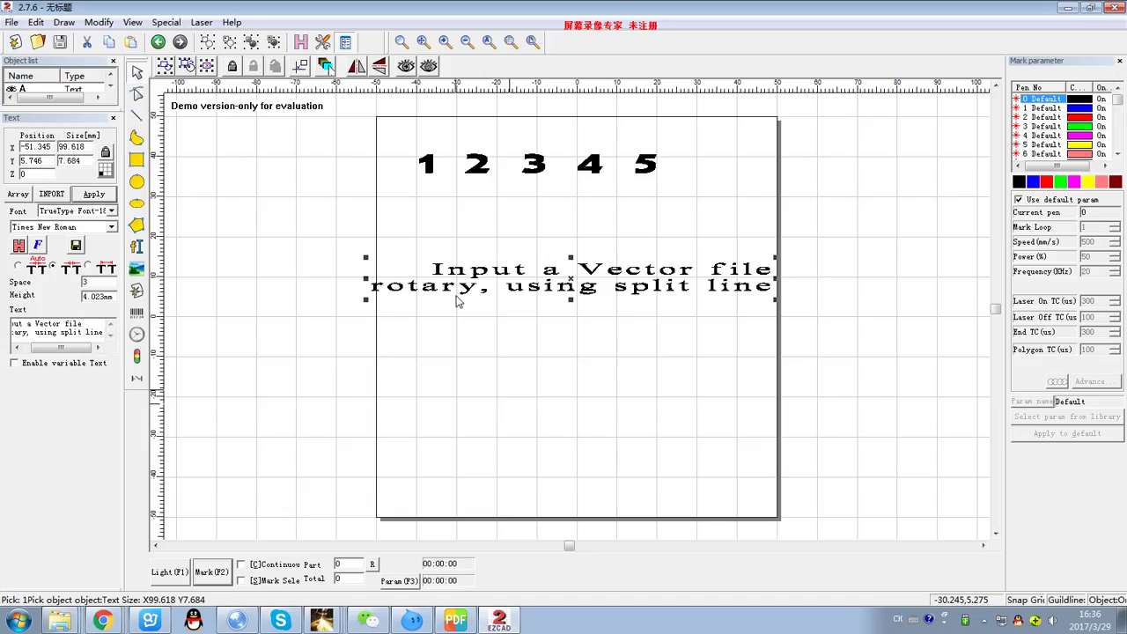
pyautogui.click(473, 170)
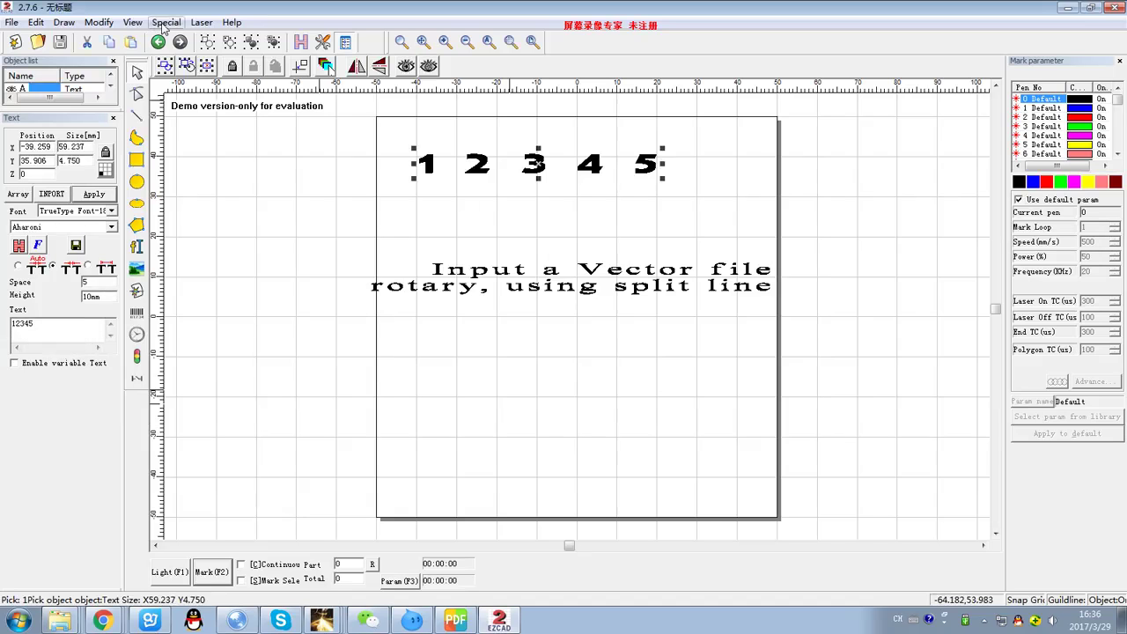
pyautogui.click(201, 23)
pyautogui.click(235, 116)
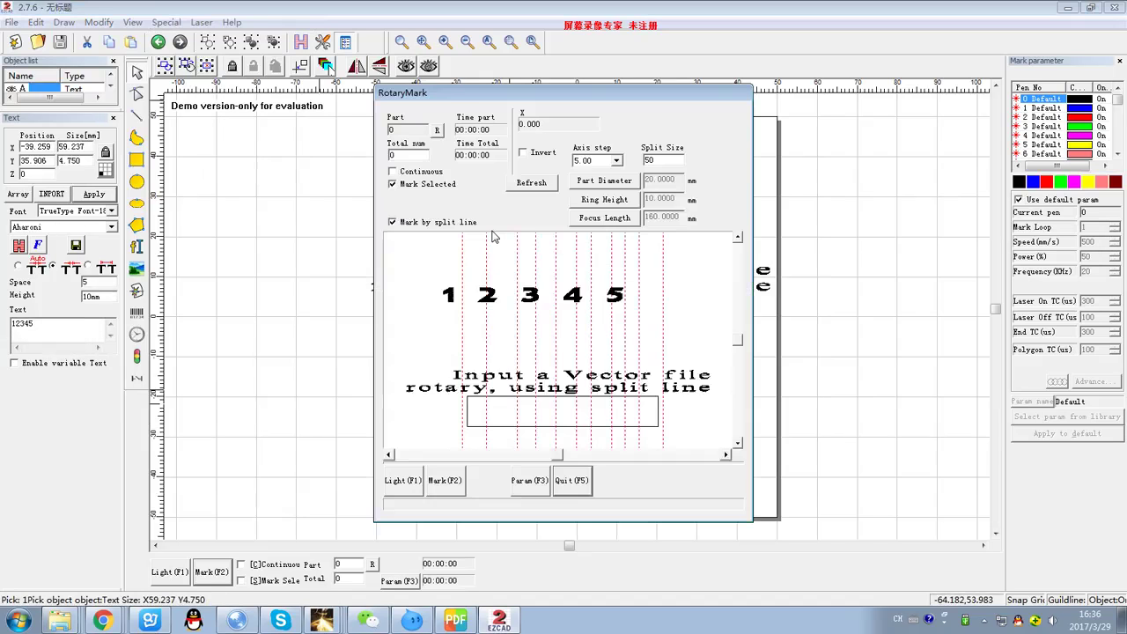
pyautogui.click(581, 483)
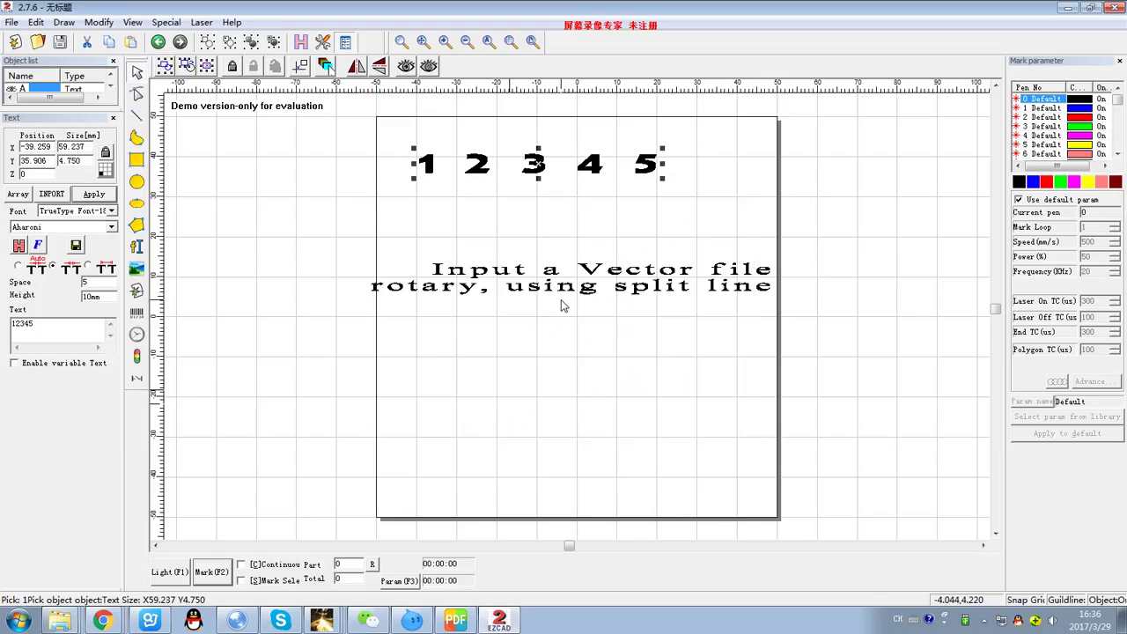
# Delete the split-line note and center the 12345 text on the work area's origin.
pyautogui.click(563, 302)
pyautogui.press('Delete')
pyautogui.moveTo(532, 213); pyautogui.dragTo(403, 128)
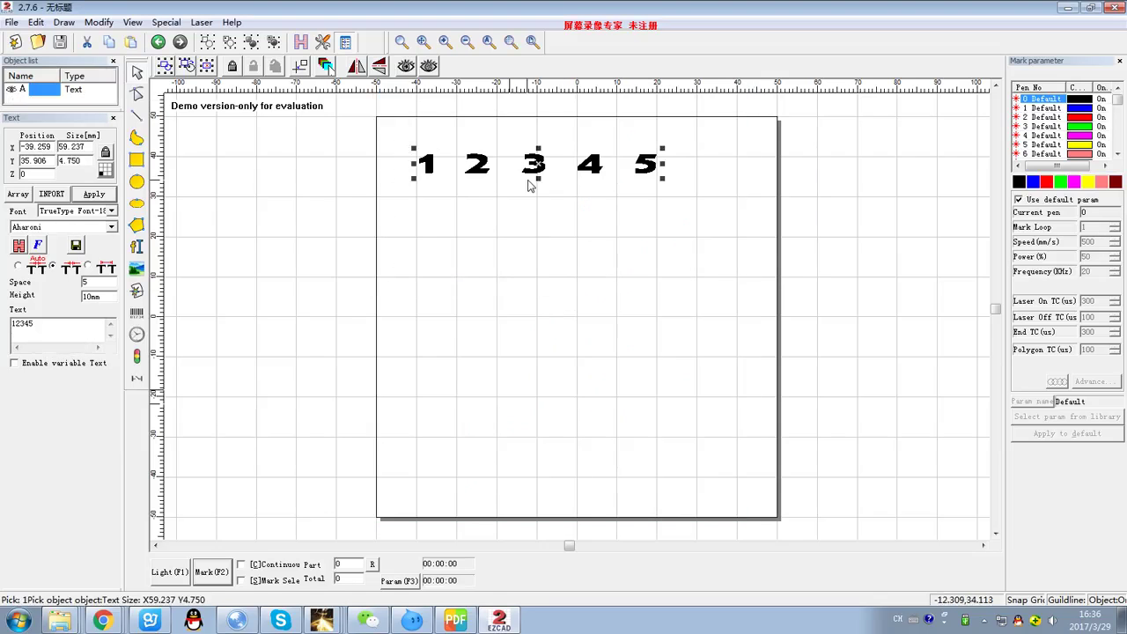
pyautogui.click(300, 66)
# Review the centered 12345 text's split lines in RotaryMark, check the External Axis1 parameters, refresh the preview, and exit RotaryMark.
pyautogui.click(201, 22)
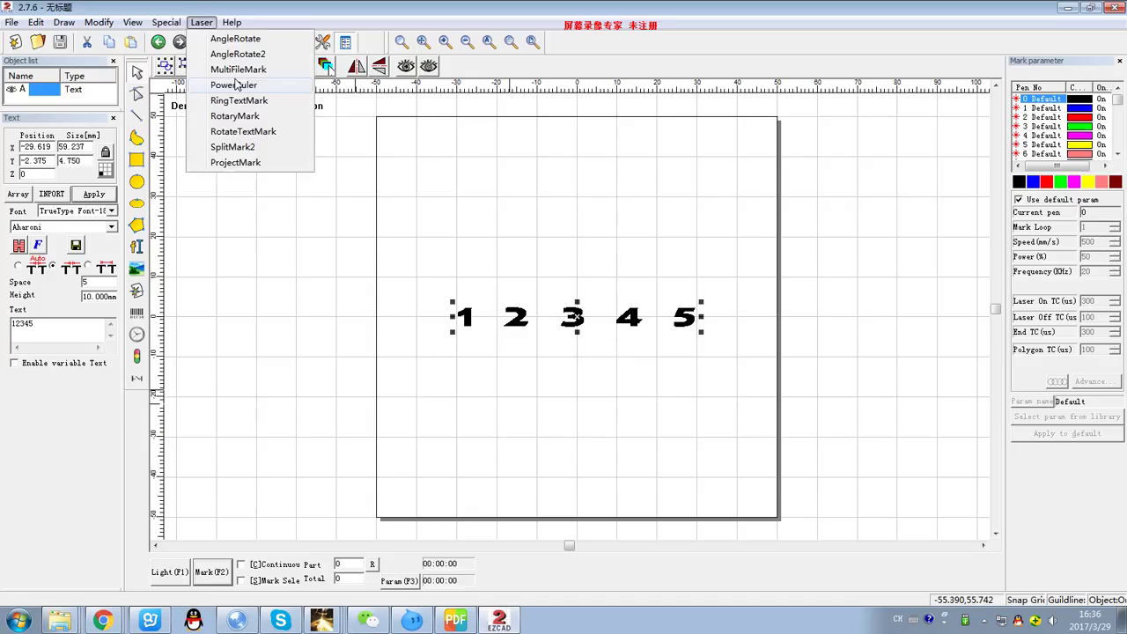
pyautogui.click(235, 114)
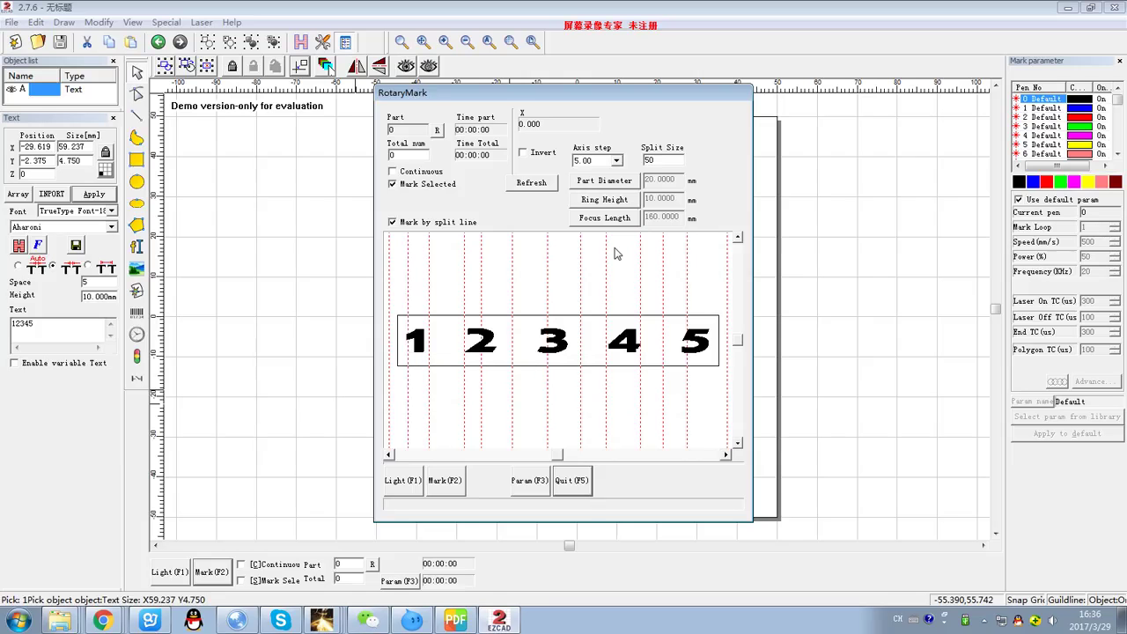
pyautogui.click(531, 481)
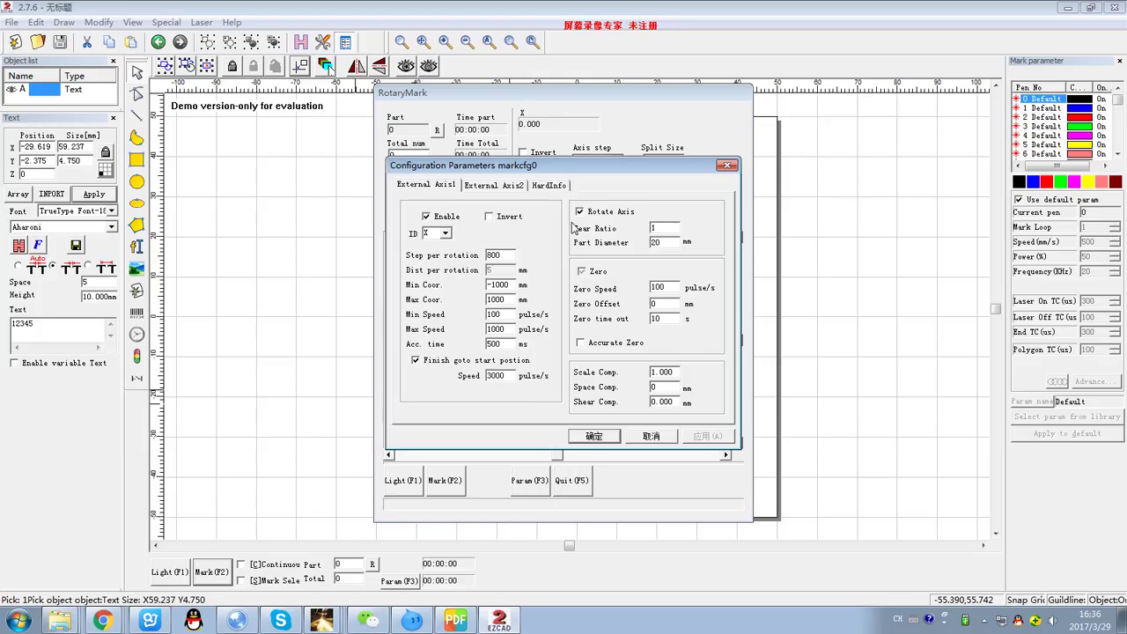
pyautogui.click(728, 166)
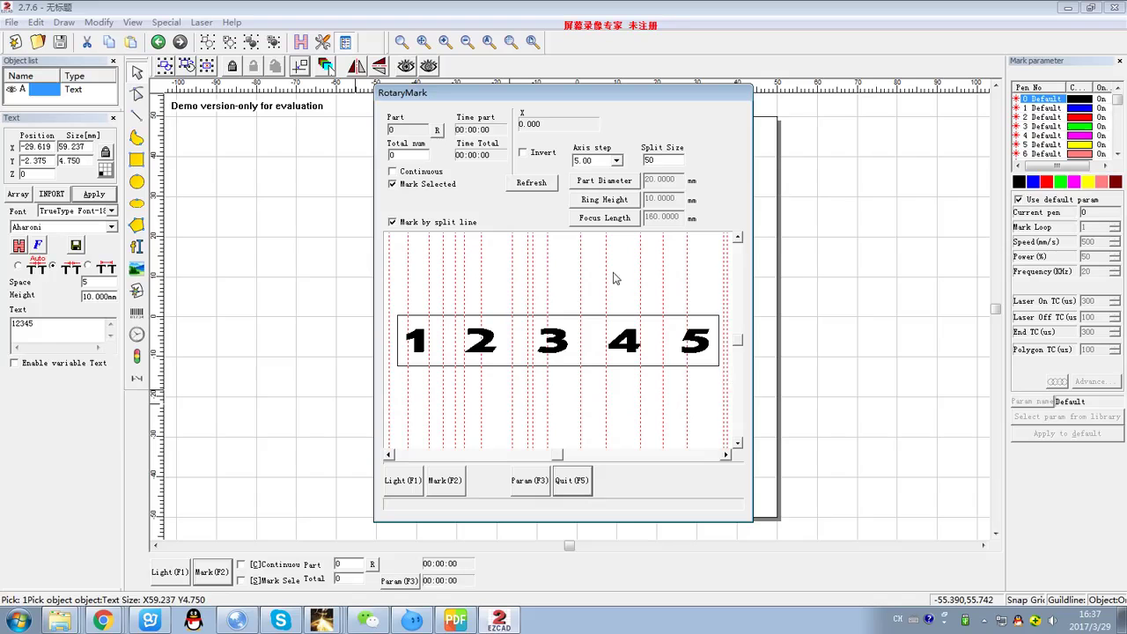
pyautogui.click(533, 184)
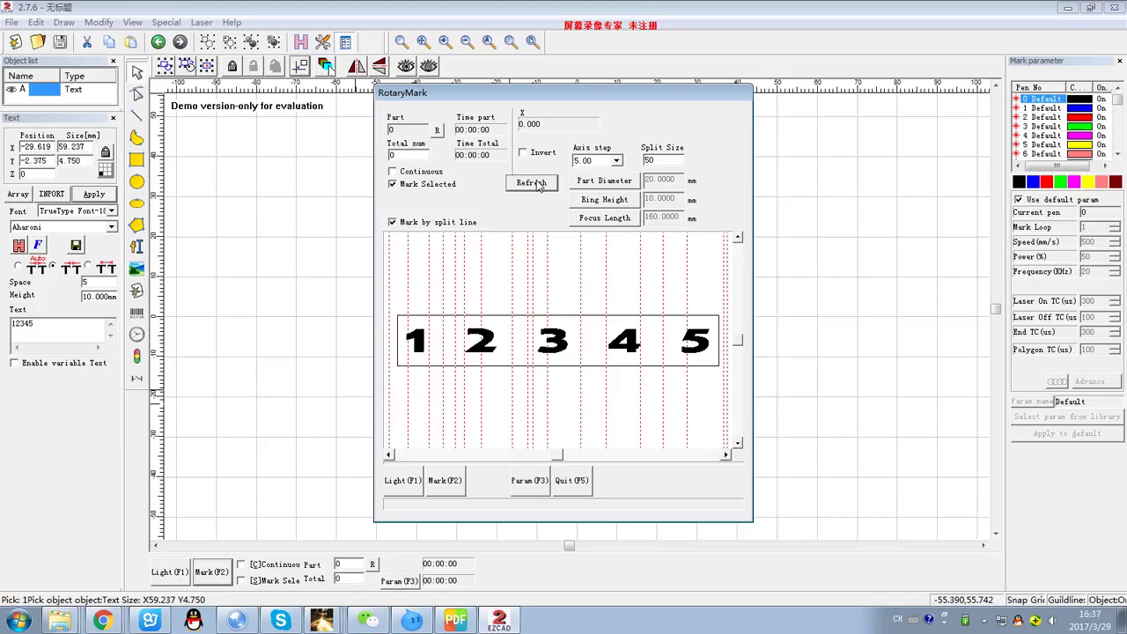
pyautogui.click(558, 478)
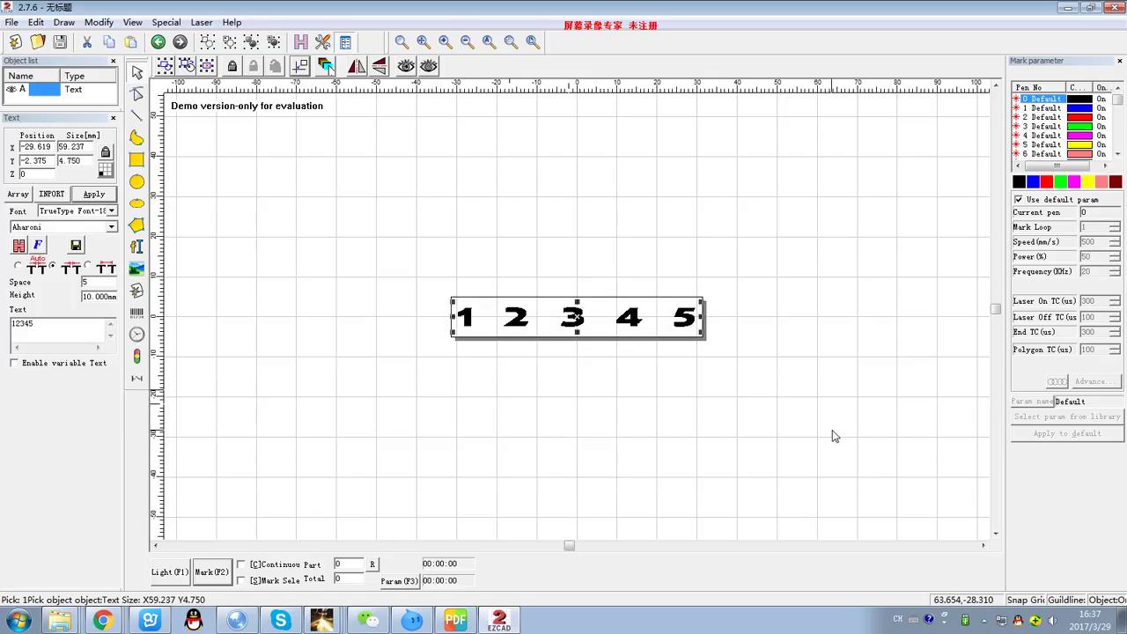
# Exit the program without saving the untitled document, and show the hidden notification-area icons on the desktop.
pyautogui.scroll(-1, 773, 431)
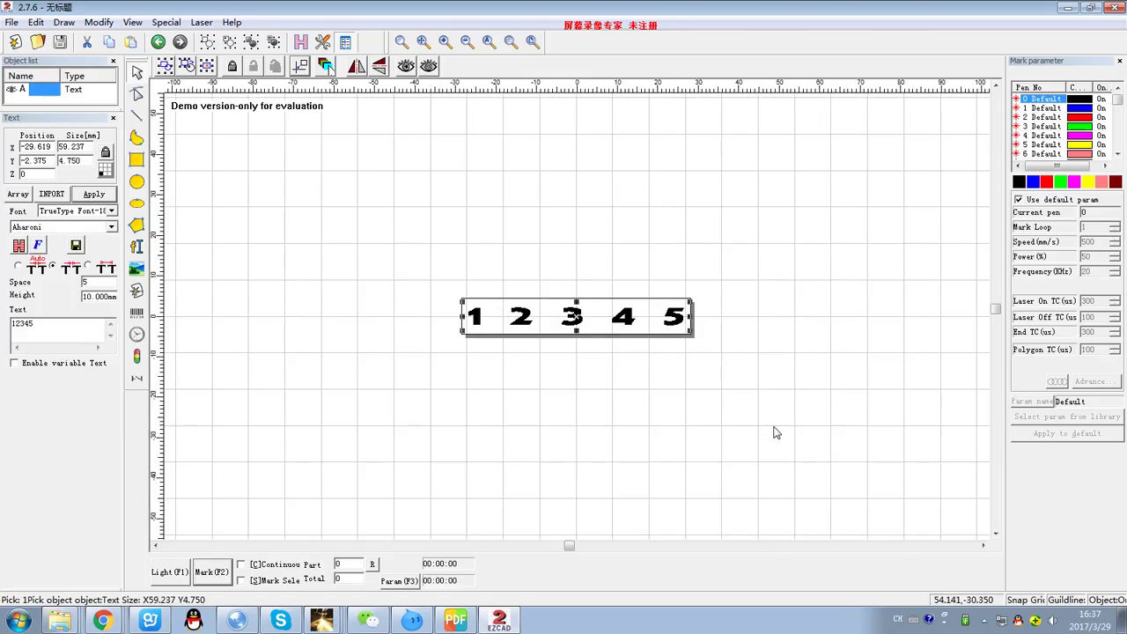
pyautogui.scroll(3, 773, 432)
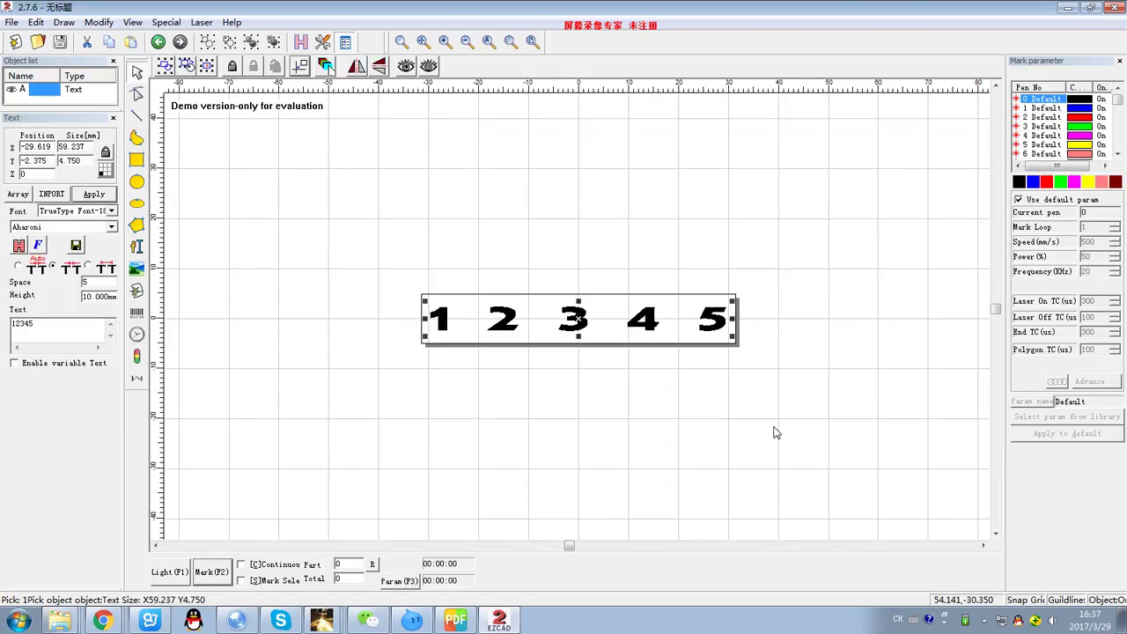
pyautogui.click(379, 197)
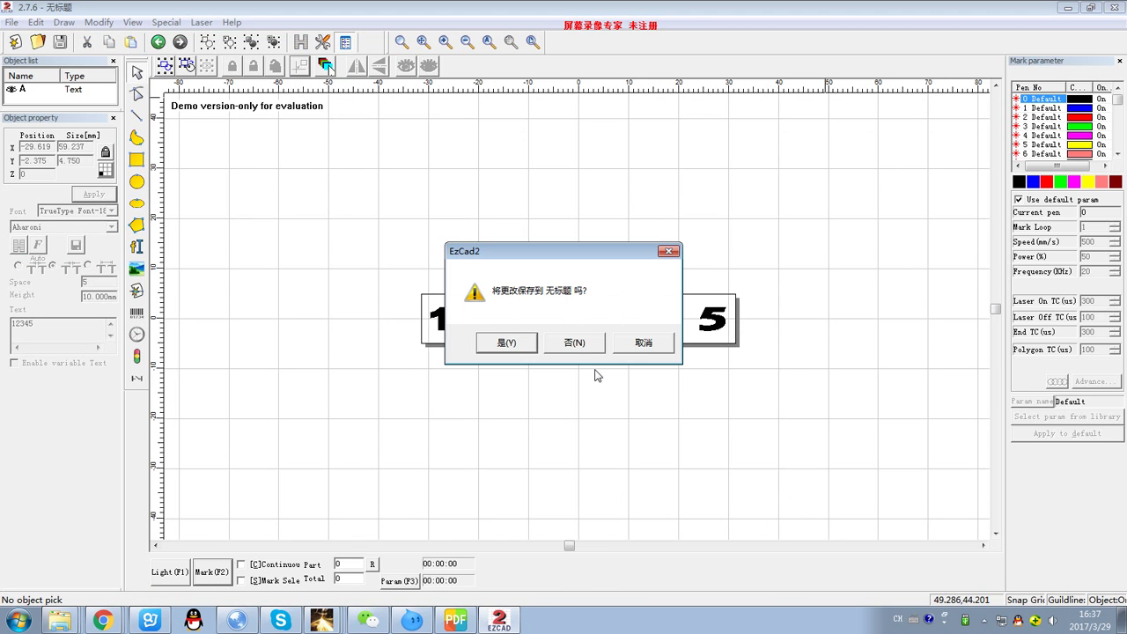
pyautogui.press('super+d')
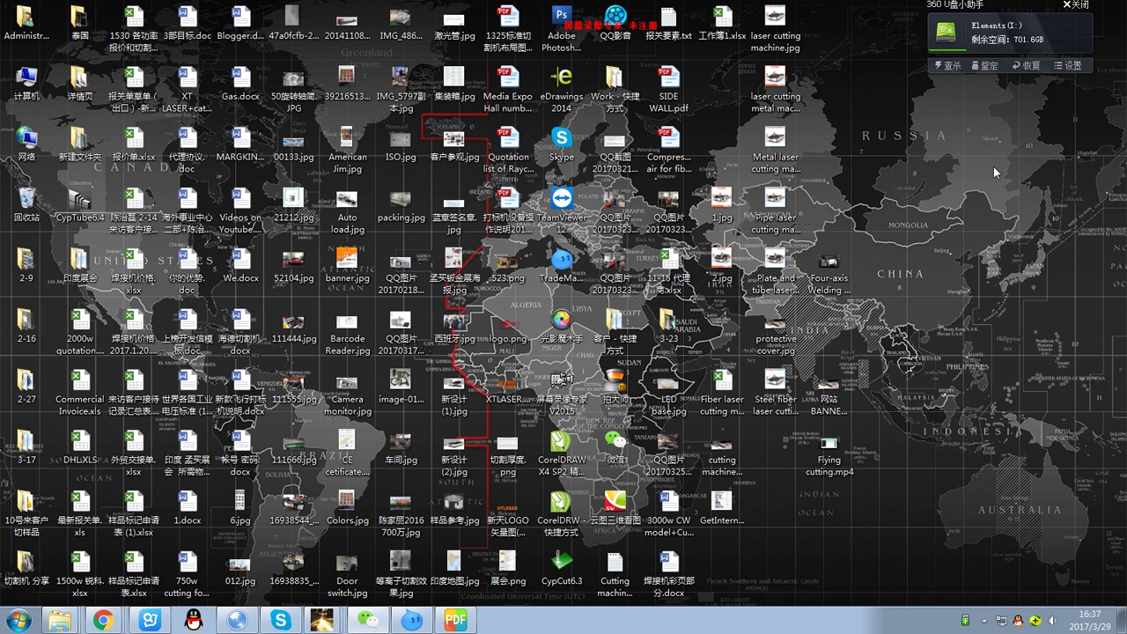
pyautogui.click(984, 620)
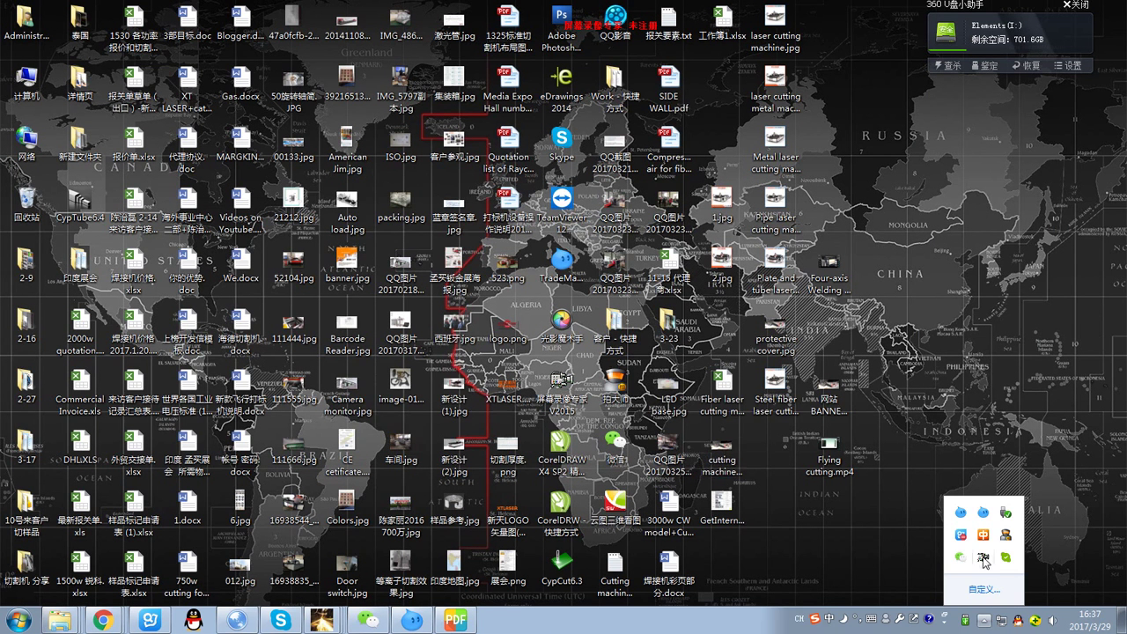